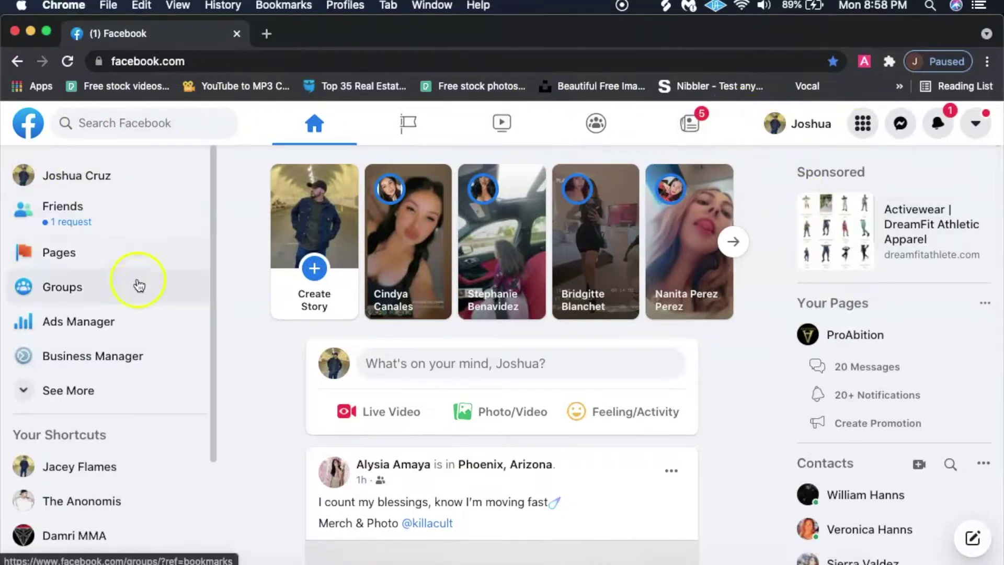
Open the Groups feed and begin creating a new group.
{"action": "left_click", "coordinate": [57, 287]}
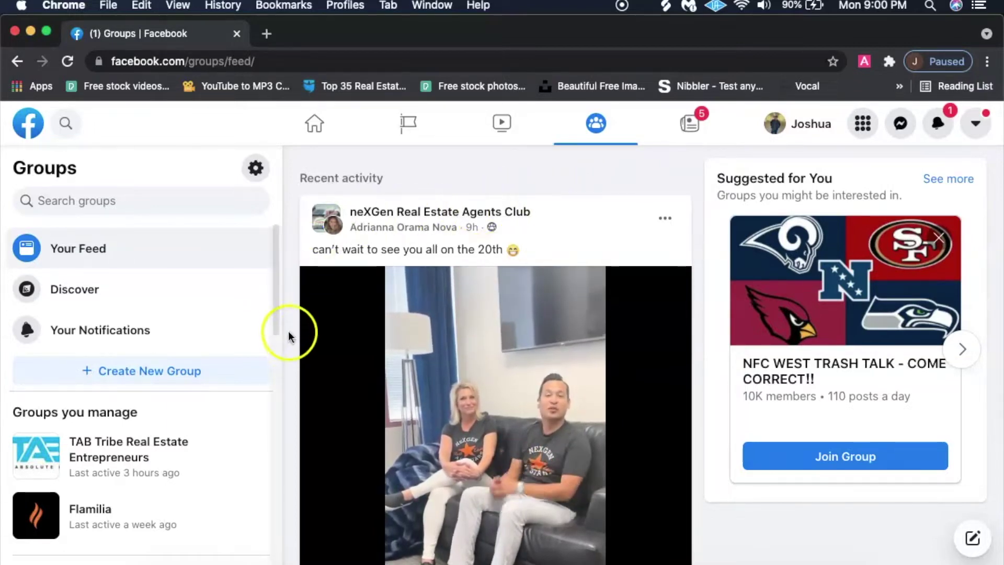
{"action": "left_click", "coordinate": [117, 369]}
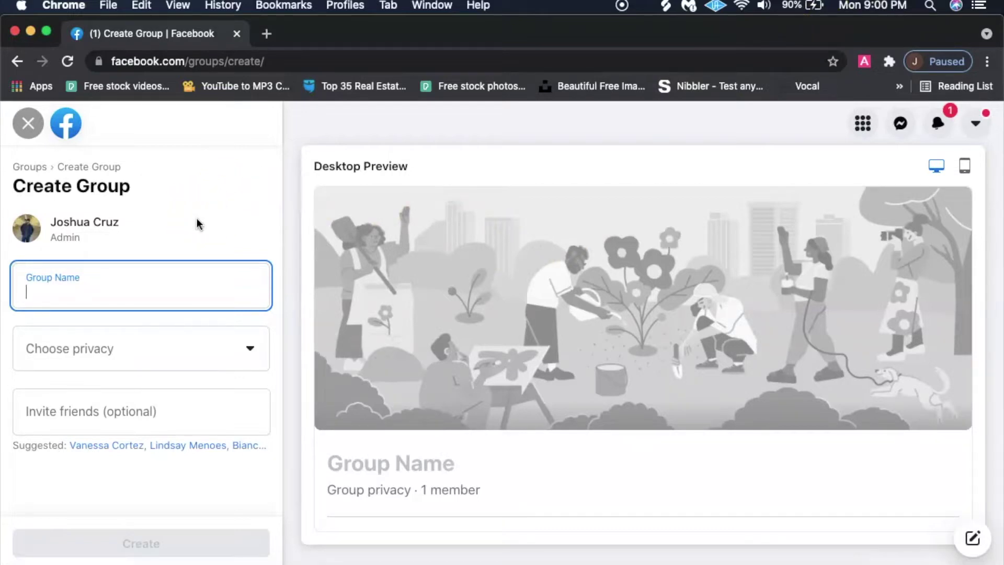
Name the group 'Jacey's Group 🔥', adding the fire emoji, and set privacy to Private.
{"action": "type", "text": "Jace"}
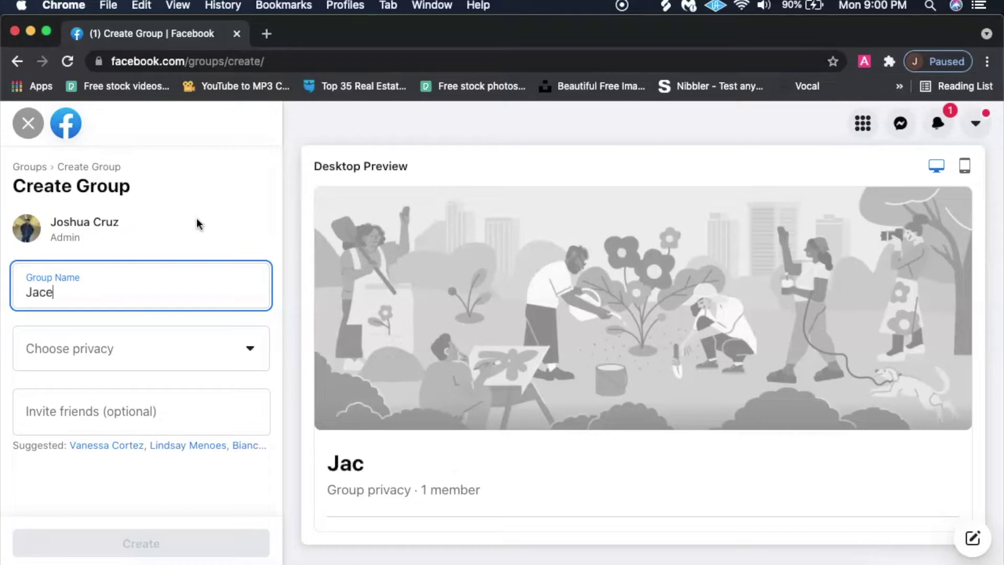
{"action": "type", "text": "y's Group"}
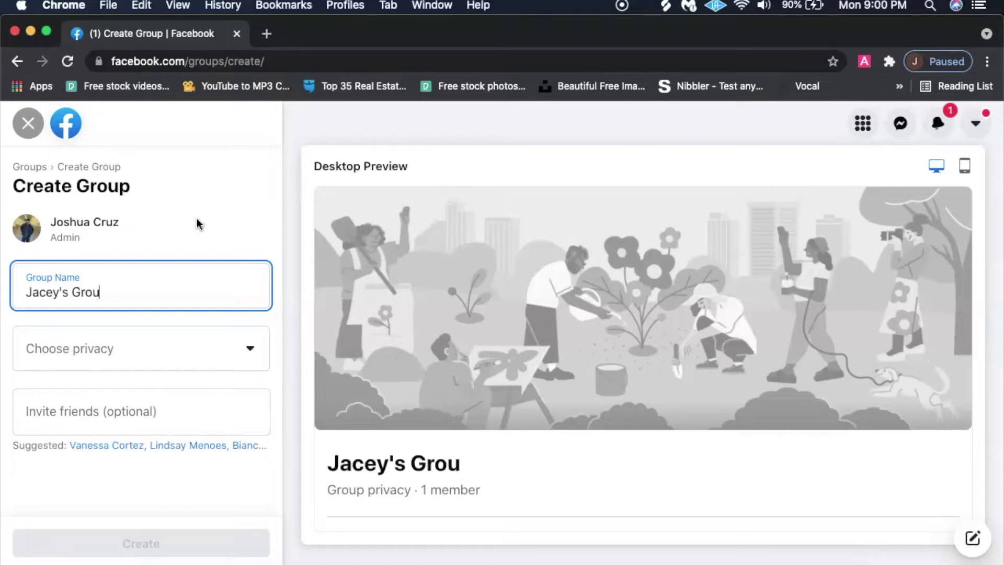
{"action": "right_click", "coordinate": [149, 287]}
{"action": "left_click", "coordinate": [177, 293]}
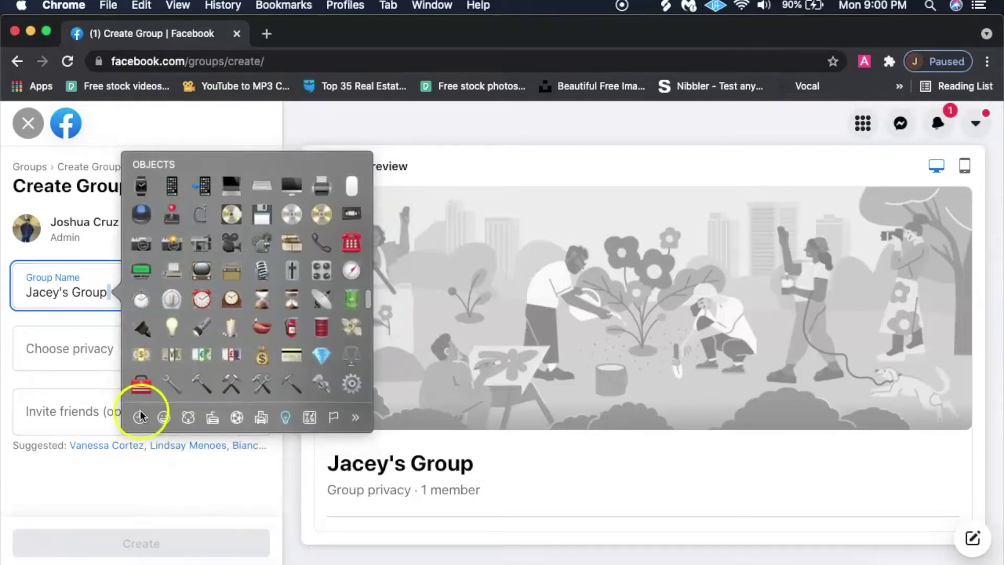
{"action": "left_click", "coordinate": [139, 416]}
{"action": "left_click", "coordinate": [173, 214]}
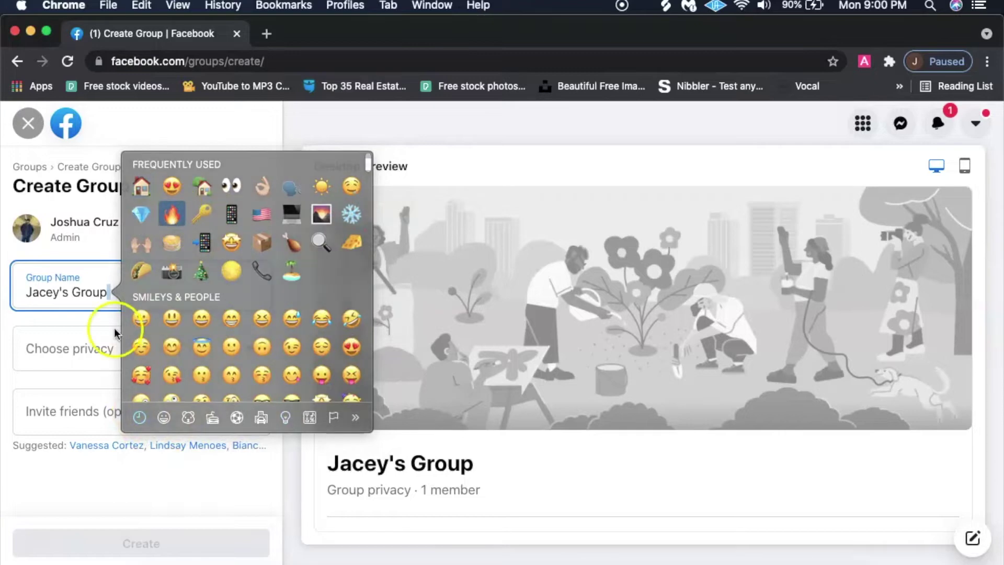
{"action": "left_click", "coordinate": [107, 292]}
{"action": "left_click", "coordinate": [128, 347]}
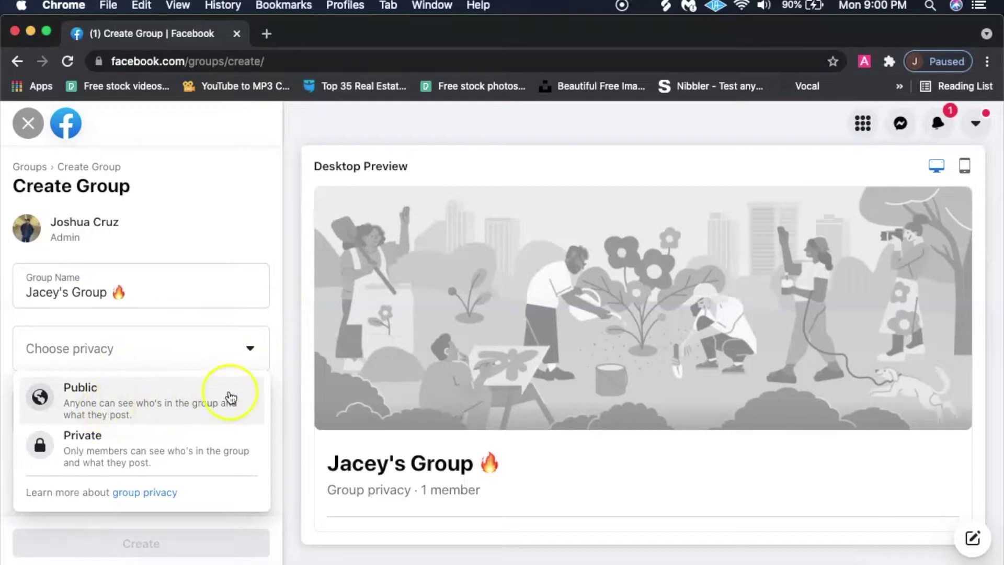
{"action": "left_click", "coordinate": [121, 448]}
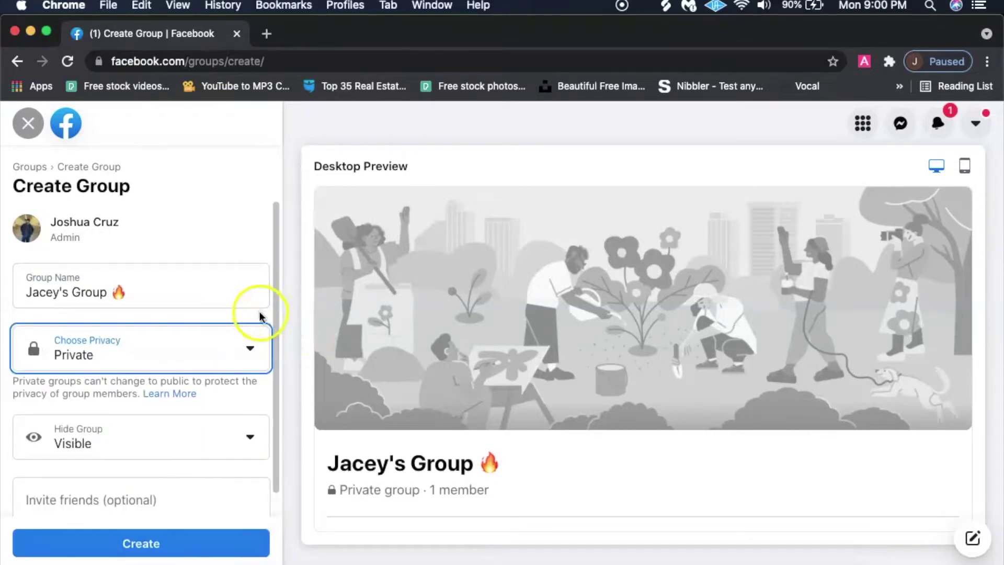
Keep the private group's visibility set to Visible.
{"action": "scroll", "coordinate": [259, 314], "scroll_direction": "down", "scroll_amount": 1}
{"action": "scroll", "coordinate": [260, 318], "scroll_direction": "up", "scroll_amount": 1}
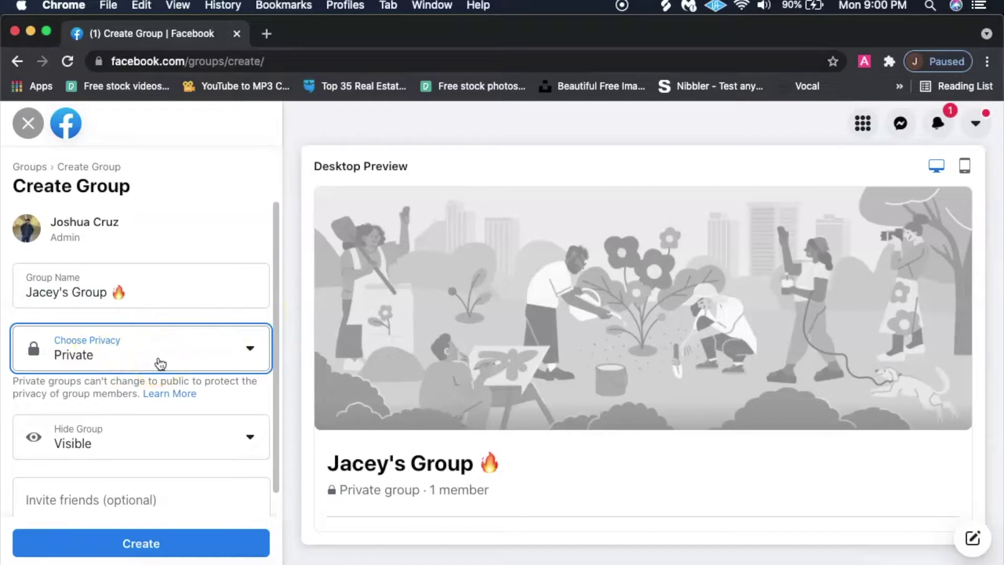
{"action": "scroll", "coordinate": [161, 364], "scroll_direction": "down", "scroll_amount": 1}
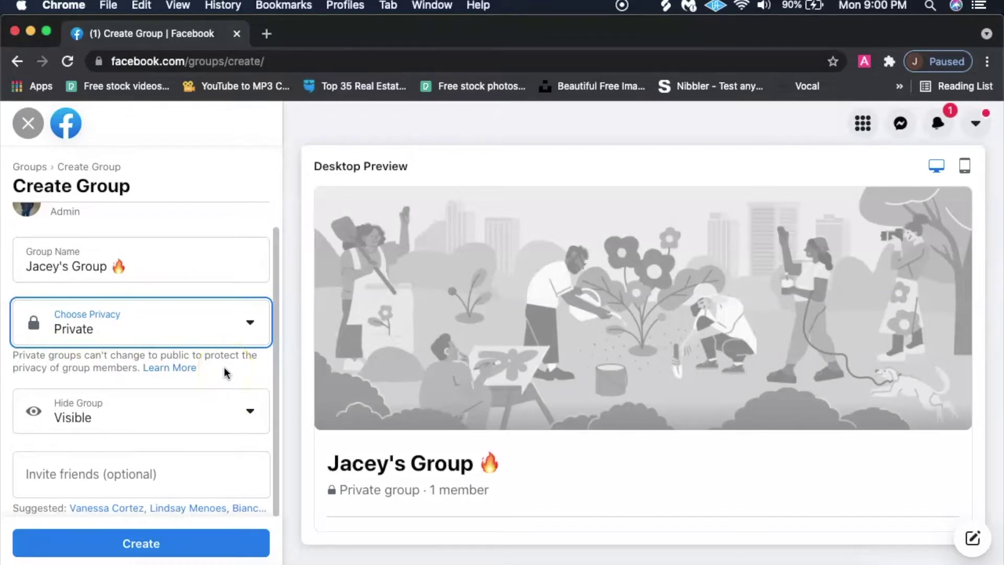
{"action": "left_click", "coordinate": [202, 412]}
{"action": "left_click", "coordinate": [121, 462]}
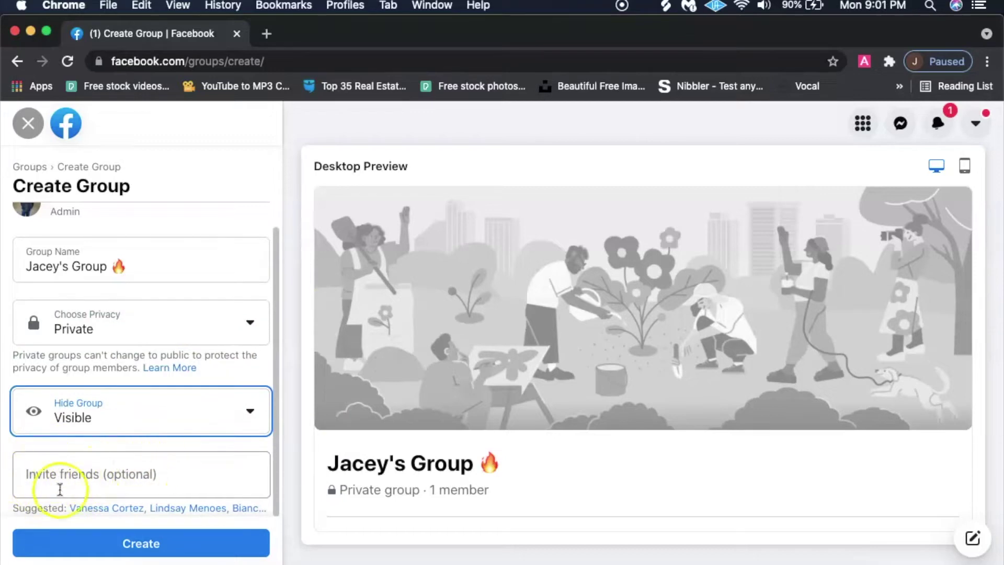
Dismiss the notification popup and create the group without inviting anyone.
{"action": "left_click", "coordinate": [53, 471]}
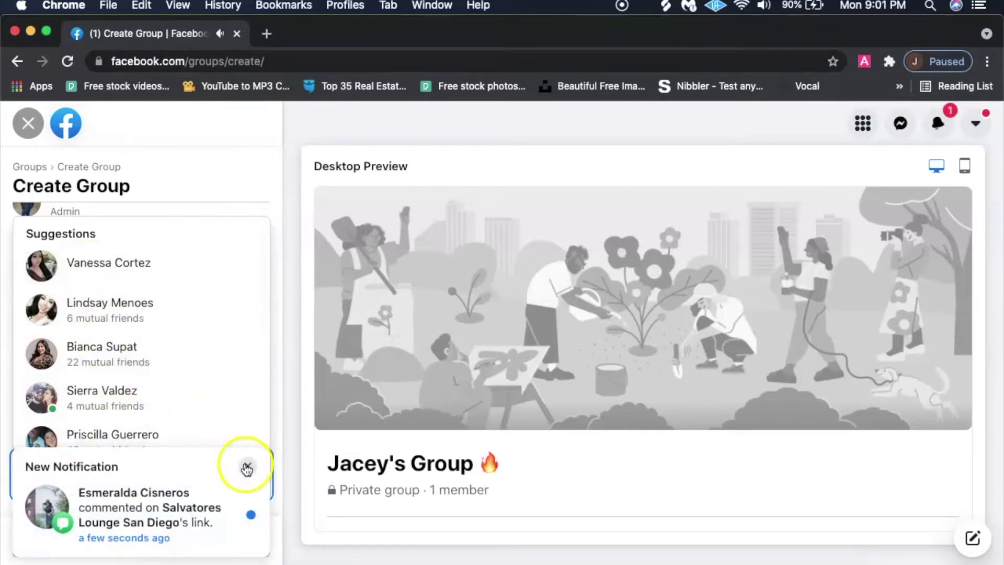
{"action": "left_click", "coordinate": [247, 465]}
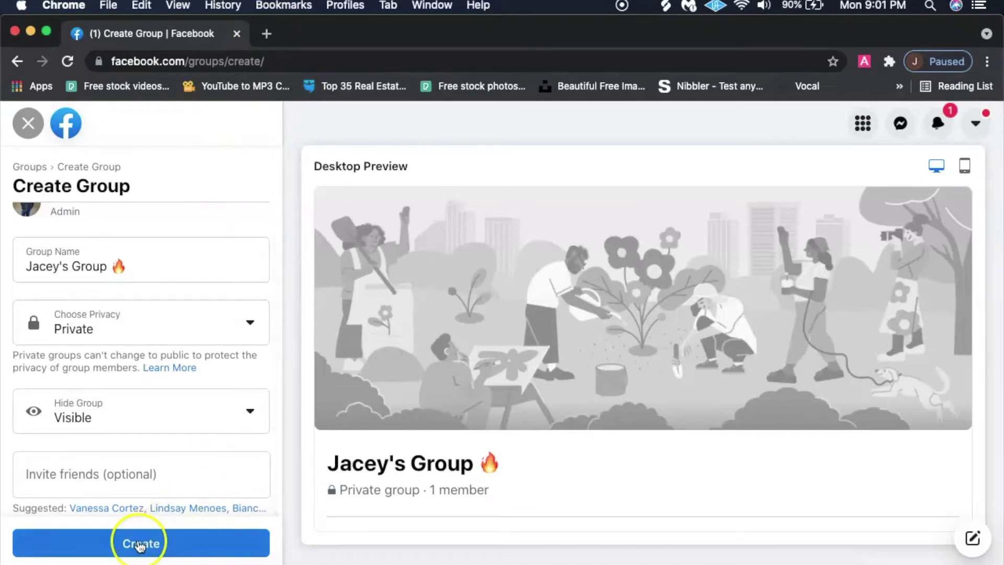
{"action": "left_click", "coordinate": [139, 544]}
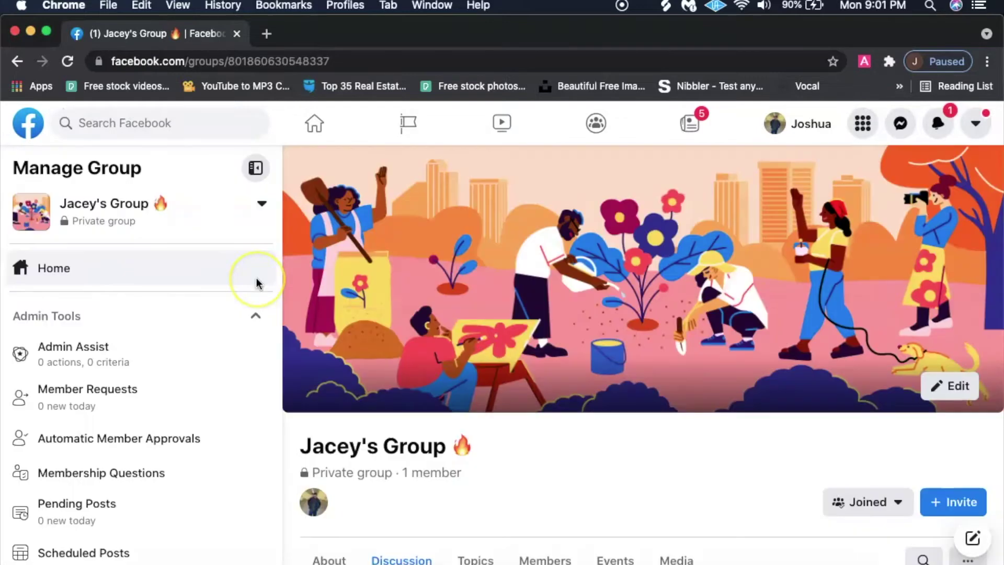
Start uploading a cover photo from the computer and go into the Pics folder.
{"action": "scroll", "coordinate": [257, 283], "scroll_direction": "down", "scroll_amount": 1}
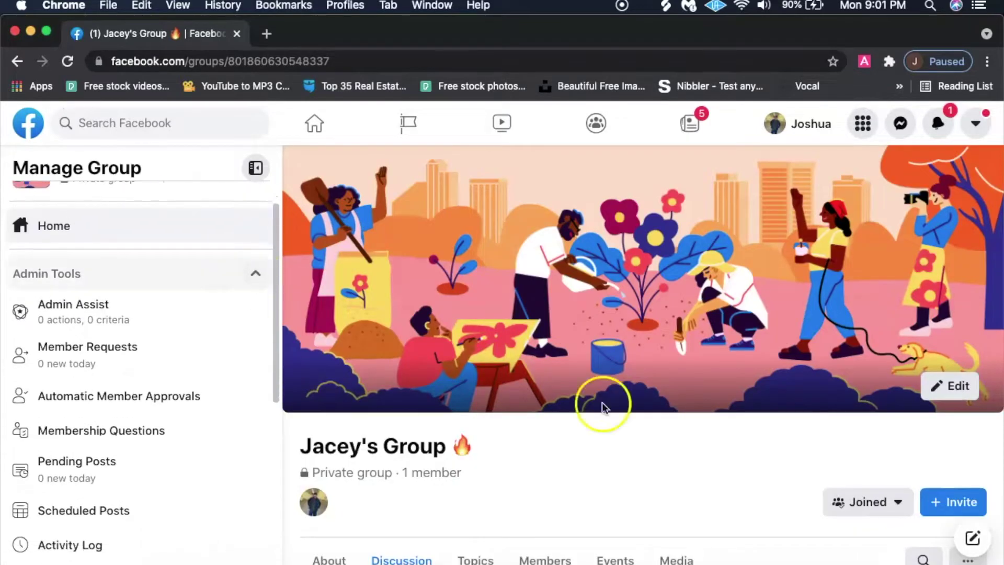
{"action": "left_click", "coordinate": [950, 385]}
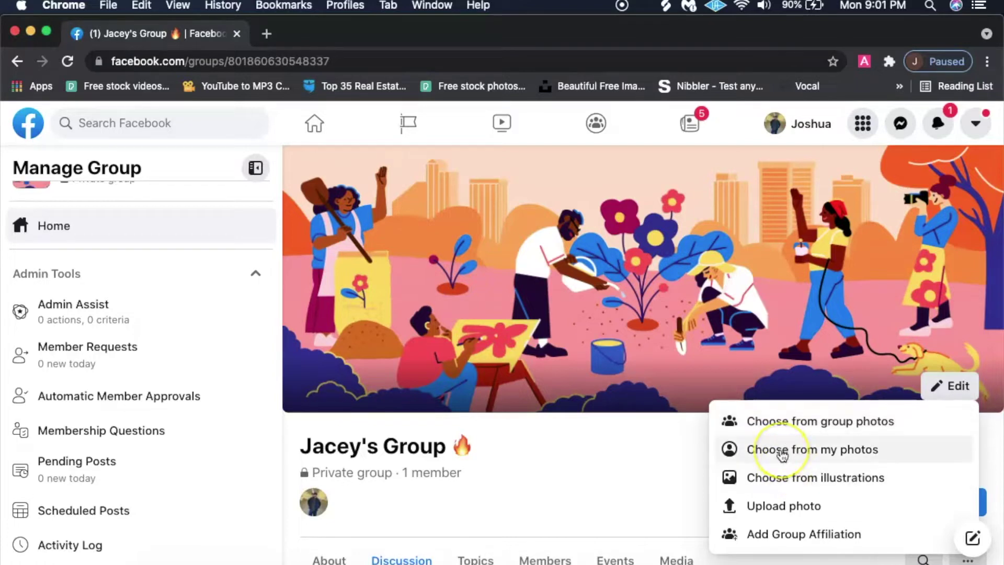
{"action": "left_click", "coordinate": [764, 505]}
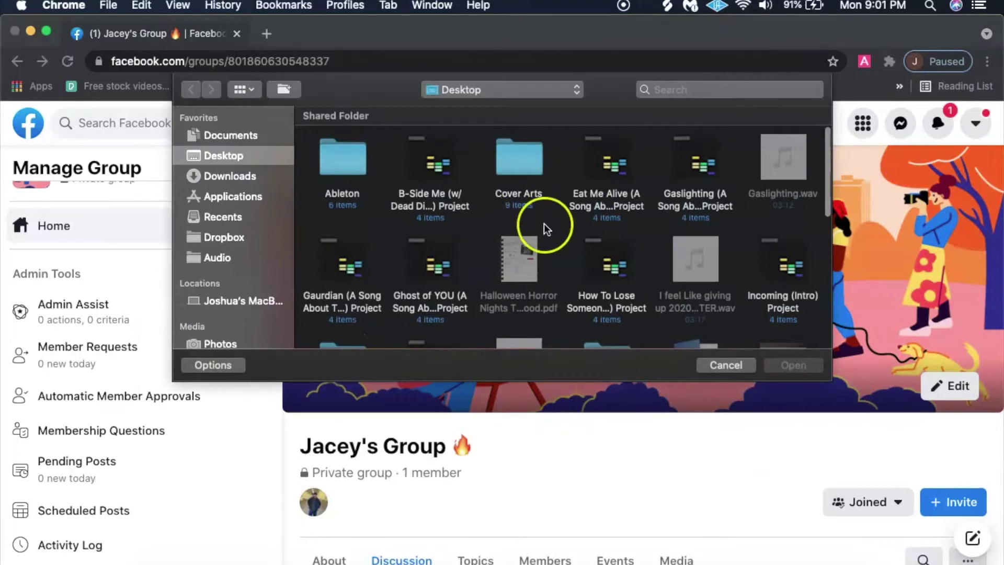
{"action": "scroll", "coordinate": [544, 224], "scroll_direction": "down", "scroll_amount": 5}
{"action": "scroll", "coordinate": [544, 224], "scroll_direction": "down", "scroll_amount": 3}
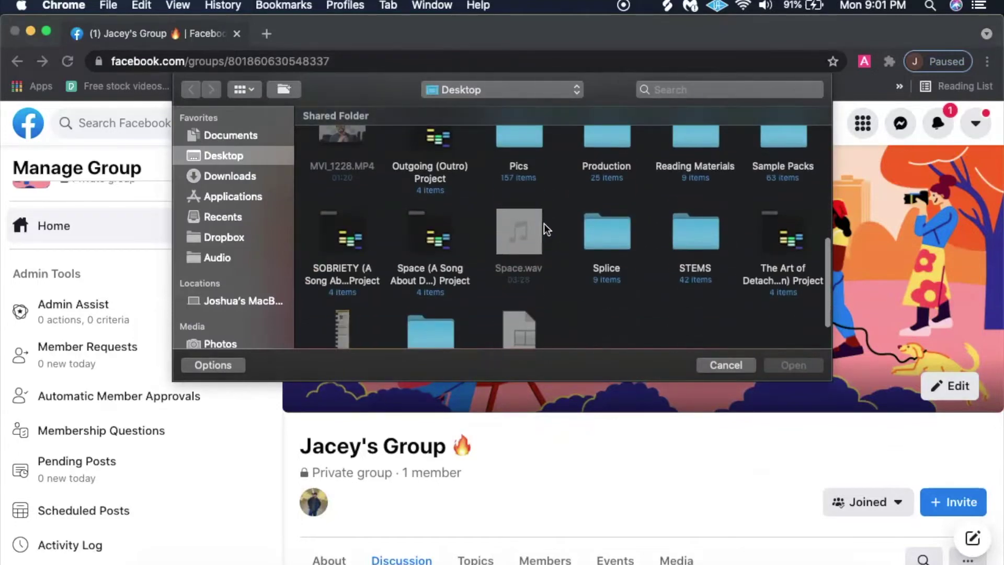
{"action": "scroll", "coordinate": [544, 224], "scroll_direction": "down", "scroll_amount": 1}
{"action": "scroll", "coordinate": [543, 224], "scroll_direction": "up", "scroll_amount": 8}
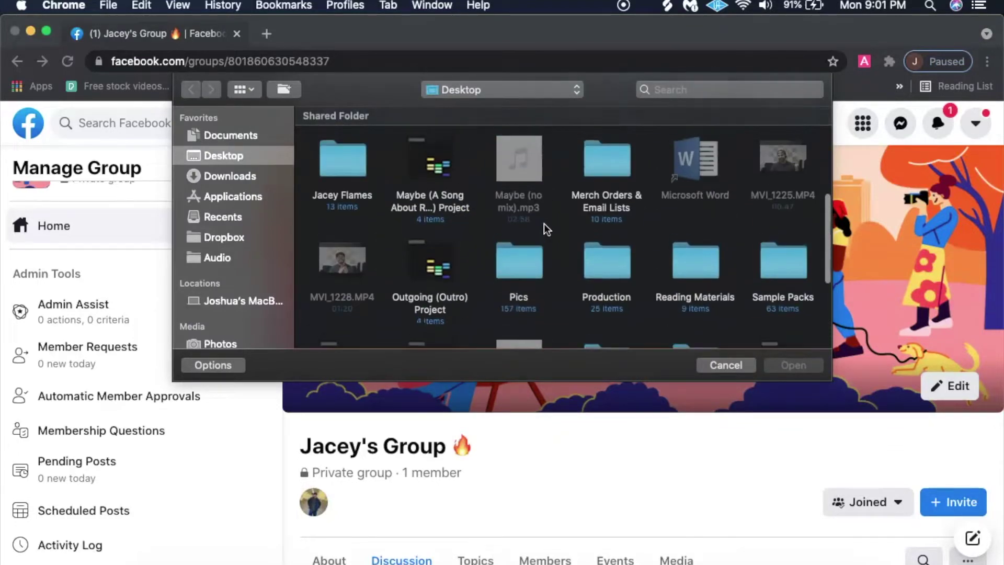
{"action": "scroll", "coordinate": [544, 224], "scroll_direction": "down", "scroll_amount": 5}
{"action": "double_click", "coordinate": [518, 152]}
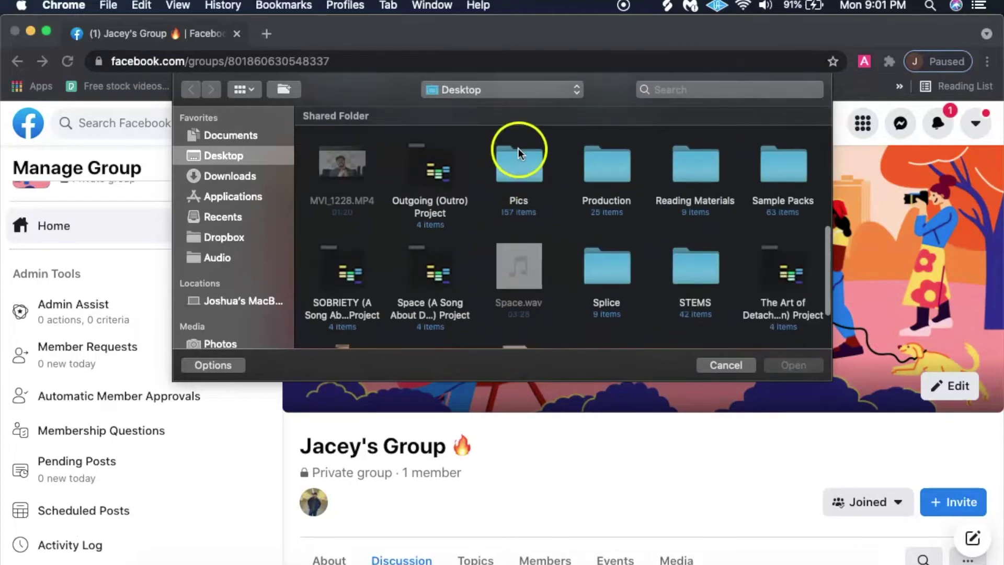
Open the Banners folder and load IMG_4610.jpg as the cover.
{"action": "scroll", "coordinate": [647, 276], "scroll_direction": "down", "scroll_amount": 5}
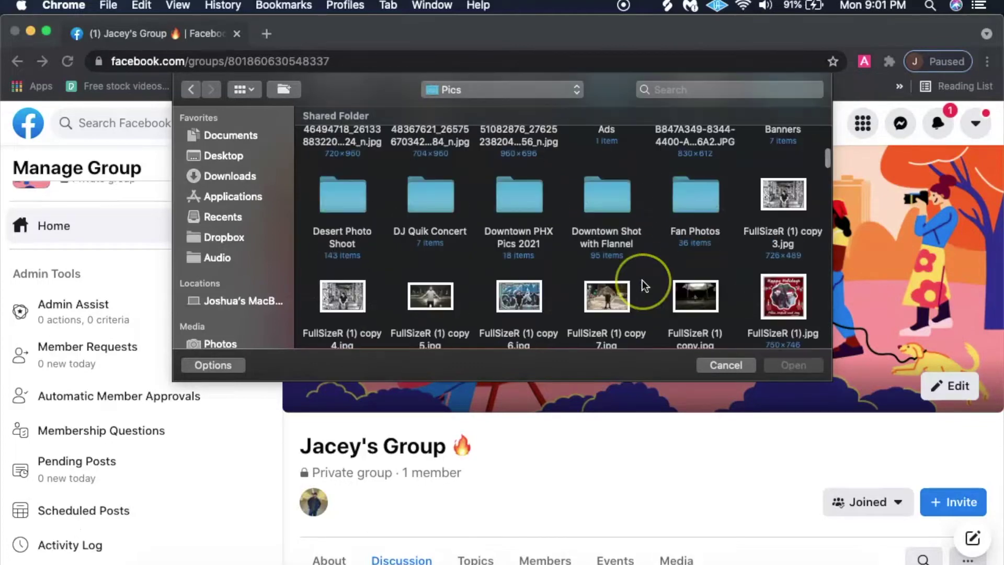
{"action": "scroll", "coordinate": [643, 281], "scroll_direction": "down", "scroll_amount": 10}
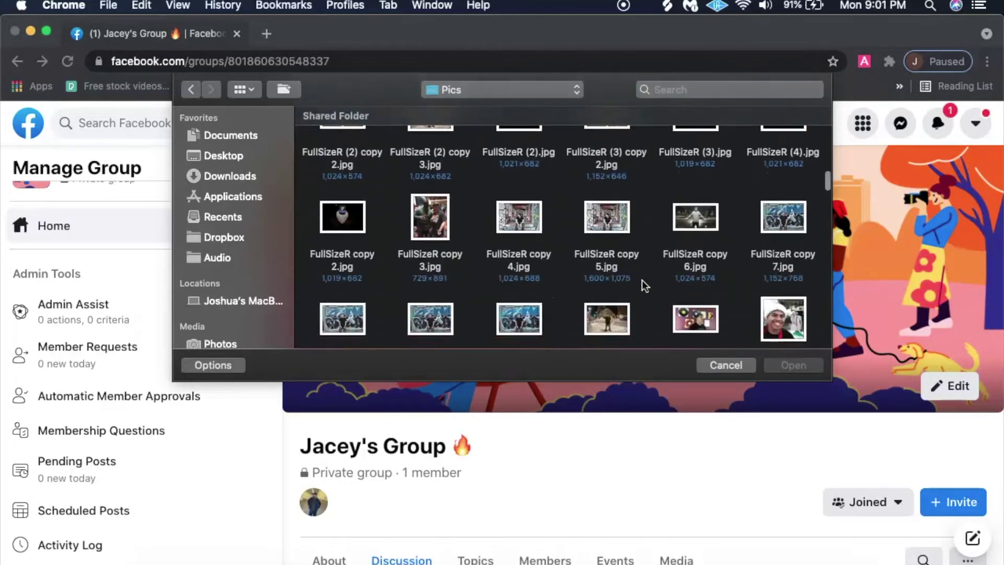
{"action": "scroll", "coordinate": [642, 280], "scroll_direction": "up", "scroll_amount": 1}
{"action": "scroll", "coordinate": [642, 280], "scroll_direction": "down", "scroll_amount": 6}
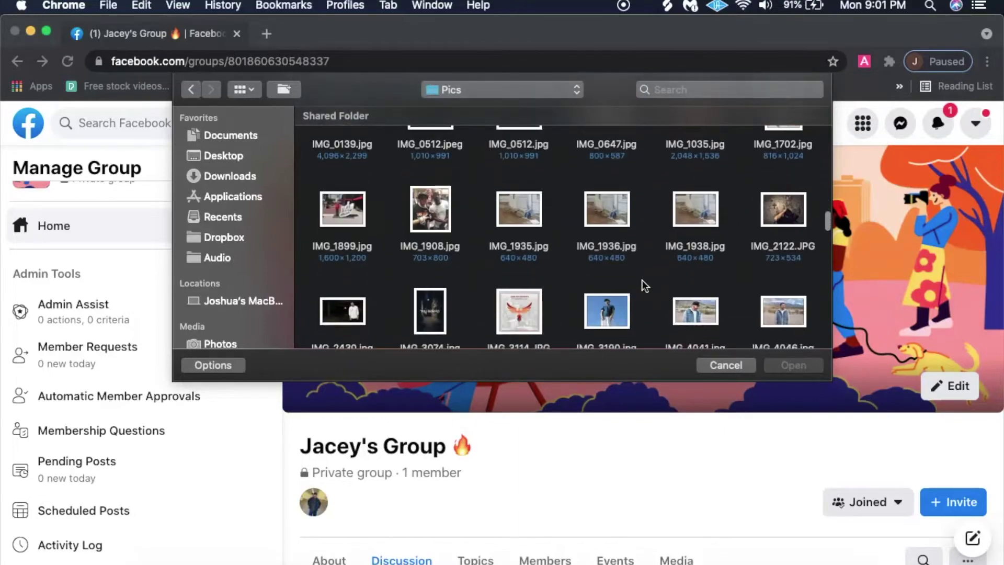
{"action": "scroll", "coordinate": [642, 280], "scroll_direction": "up", "scroll_amount": 6}
{"action": "scroll", "coordinate": [643, 280], "scroll_direction": "down", "scroll_amount": 20}
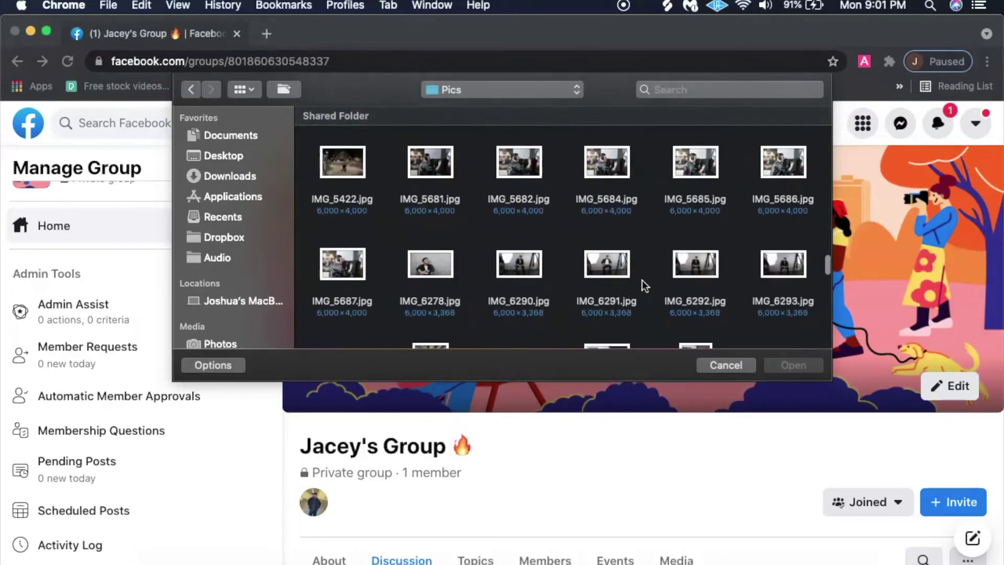
{"action": "scroll", "coordinate": [643, 285], "scroll_direction": "down", "scroll_amount": 5}
{"action": "scroll", "coordinate": [643, 285], "scroll_direction": "up", "scroll_amount": 3}
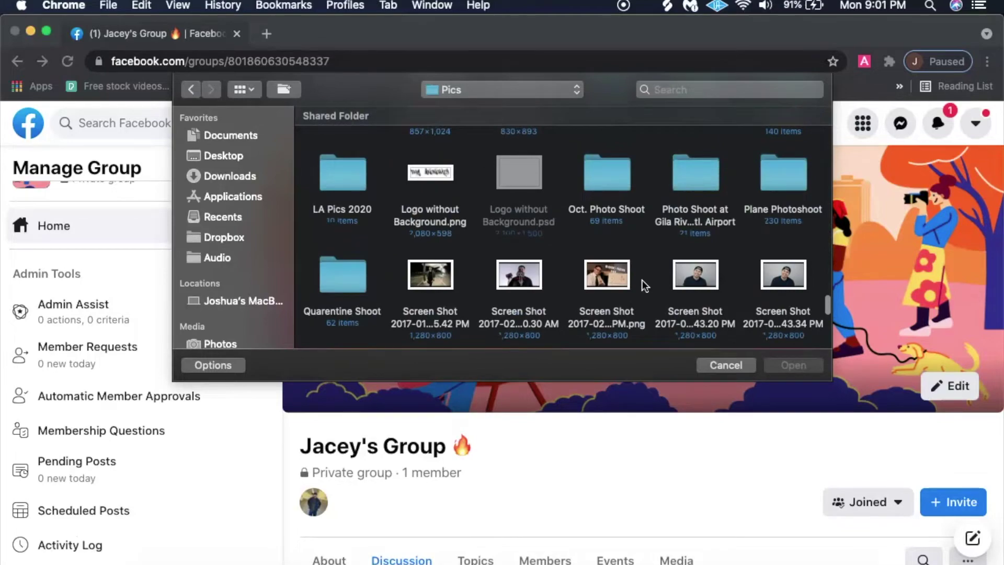
{"action": "scroll", "coordinate": [642, 280], "scroll_direction": "down", "scroll_amount": 8}
{"action": "scroll", "coordinate": [643, 281], "scroll_direction": "up", "scroll_amount": 2}
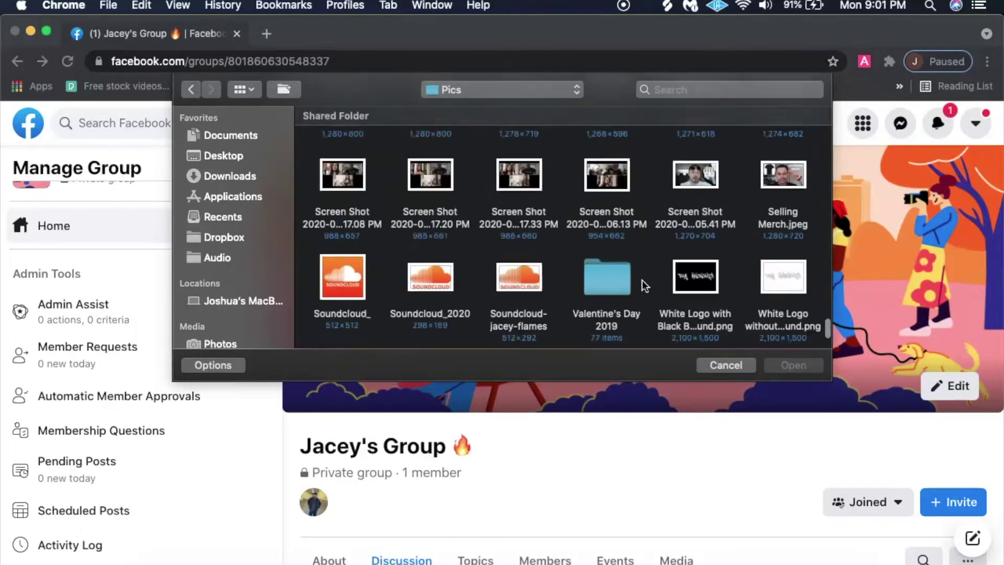
{"action": "scroll", "coordinate": [642, 280], "scroll_direction": "up", "scroll_amount": 15}
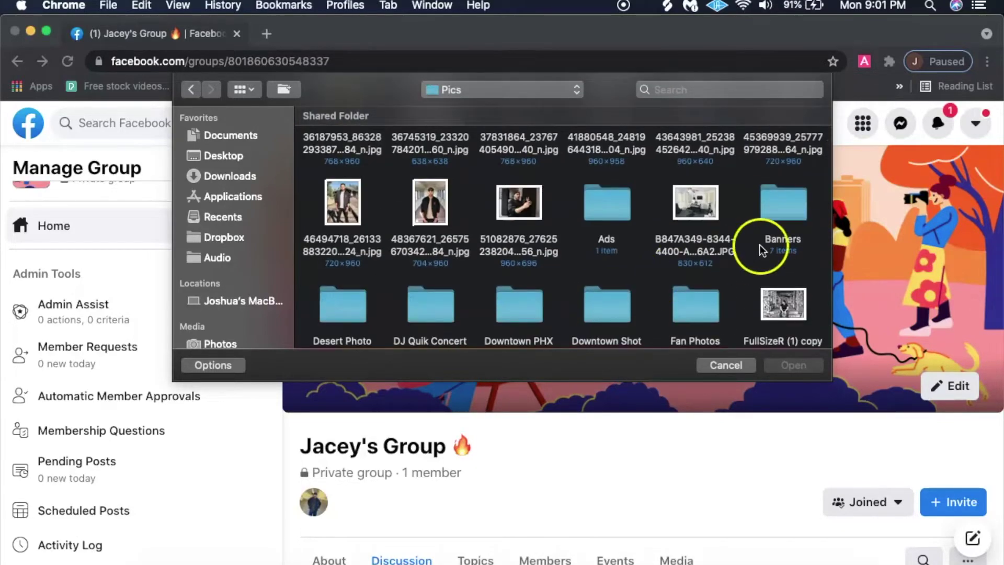
{"action": "double_click", "coordinate": [780, 214]}
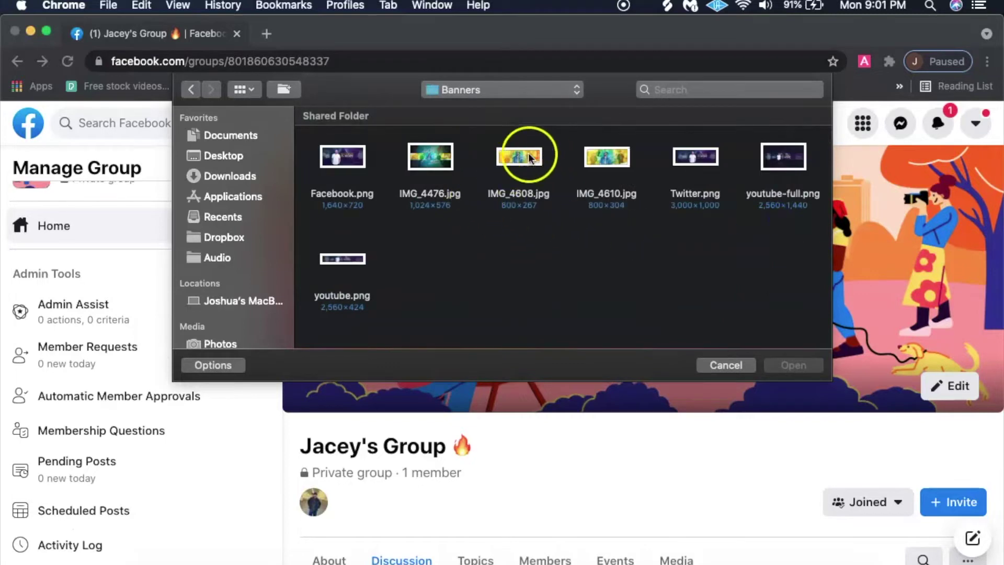
{"action": "left_click", "coordinate": [534, 159]}
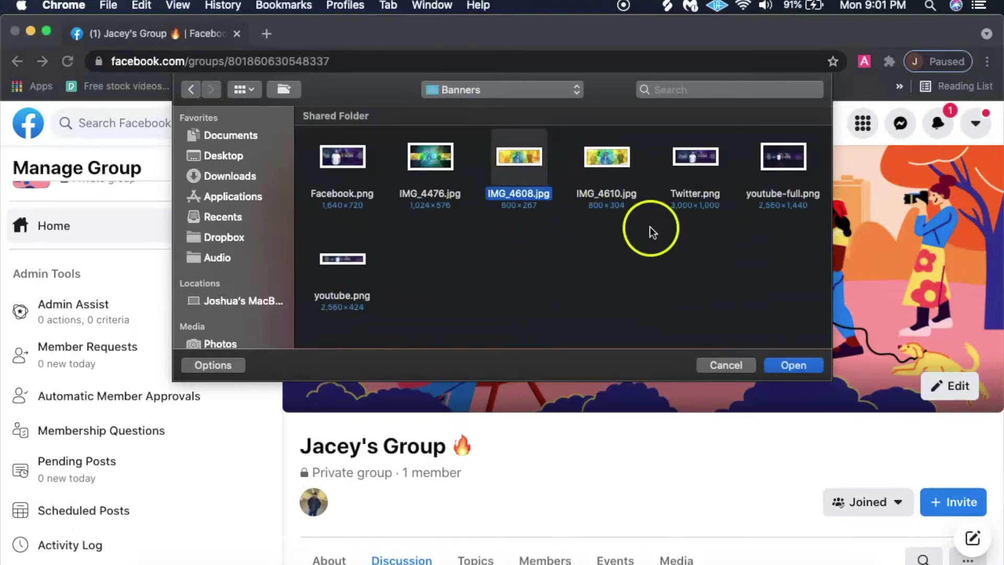
{"action": "left_click", "coordinate": [614, 163]}
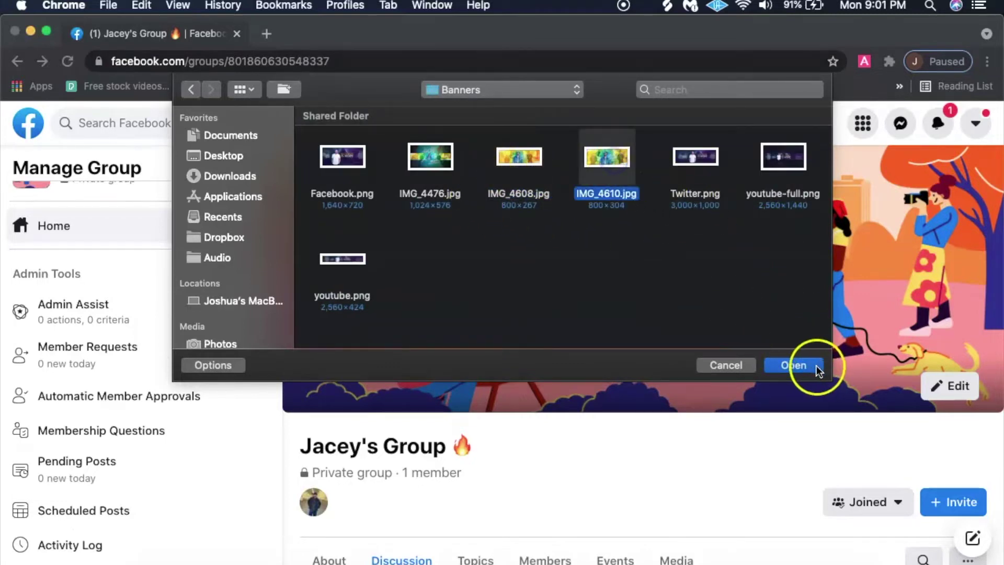
{"action": "left_click", "coordinate": [793, 364]}
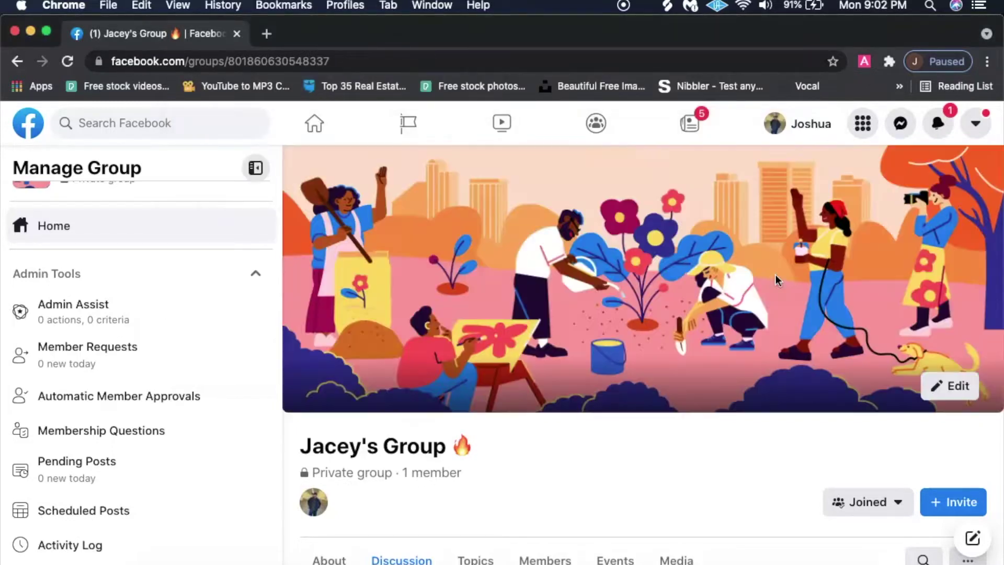
Save the Jacey Flames banner as the group's cover photo.
{"action": "left_click", "coordinate": [519, 227]}
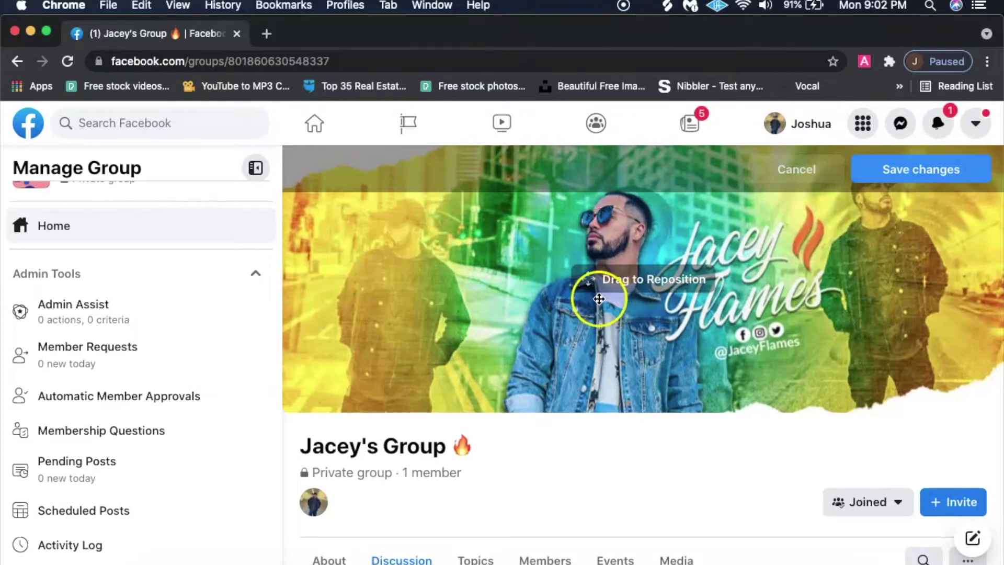
{"action": "left_click", "coordinate": [909, 166]}
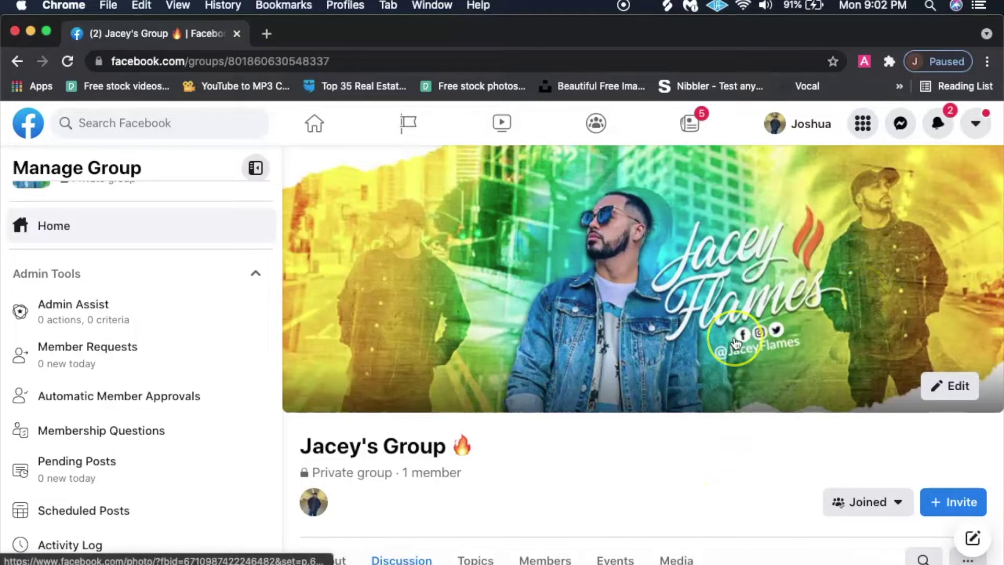
{"action": "scroll", "coordinate": [734, 341], "scroll_direction": "down", "scroll_amount": 2}
{"action": "scroll", "coordinate": [736, 343], "scroll_direction": "up", "scroll_amount": 2}
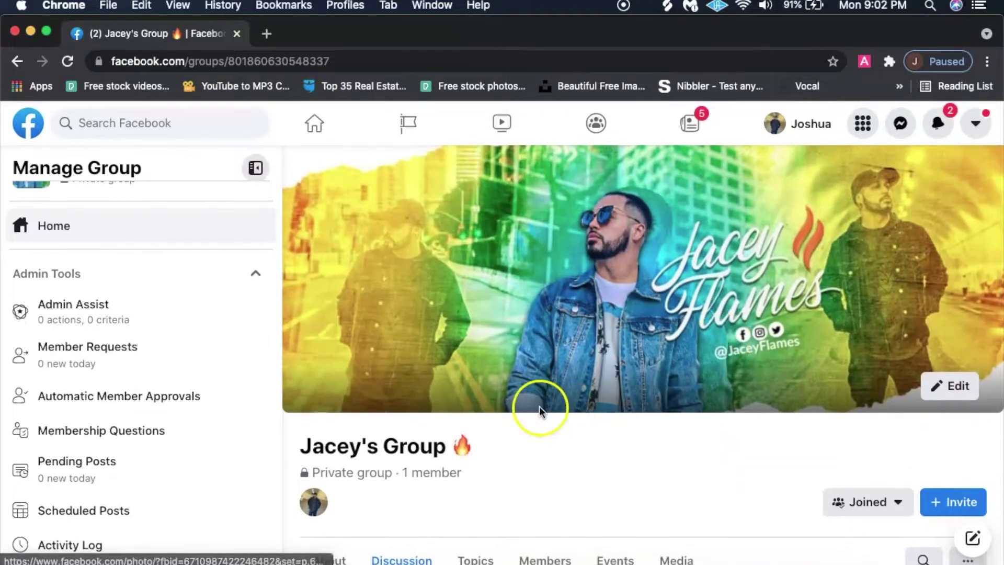
{"action": "scroll", "coordinate": [538, 406], "scroll_direction": "down", "scroll_amount": 5}
{"action": "scroll", "coordinate": [539, 406], "scroll_direction": "up", "scroll_amount": 5}
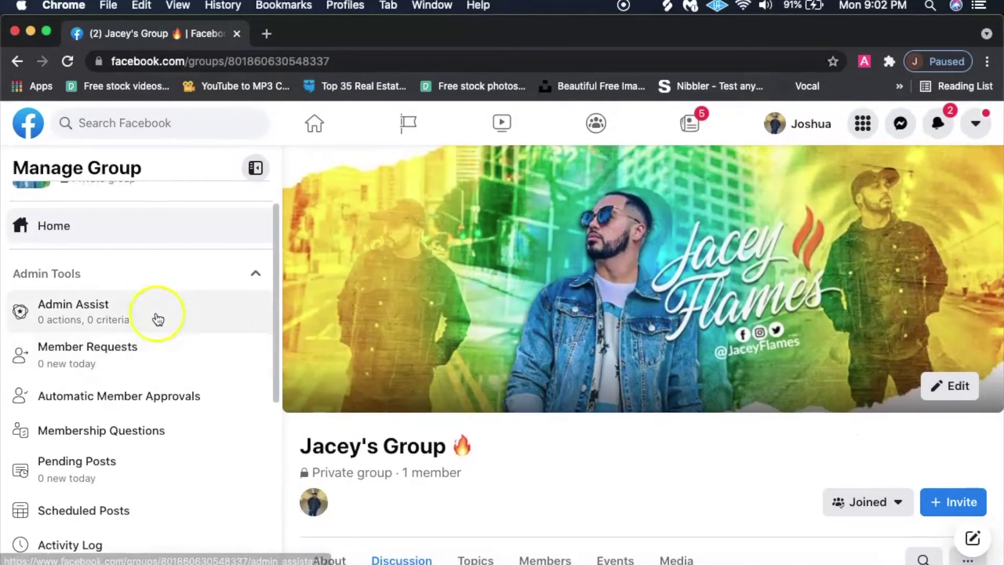
{"action": "scroll", "coordinate": [157, 316], "scroll_direction": "up", "scroll_amount": 1}
{"action": "scroll", "coordinate": [156, 317], "scroll_direction": "down", "scroll_amount": 1}
{"action": "scroll", "coordinate": [157, 318], "scroll_direction": "down", "scroll_amount": 2}
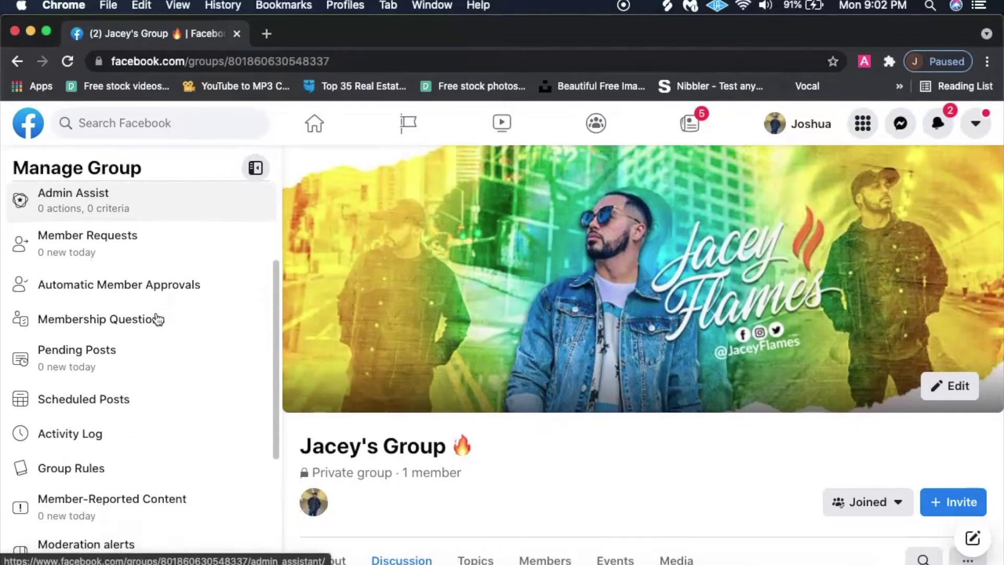
{"action": "left_click", "coordinate": [79, 217]}
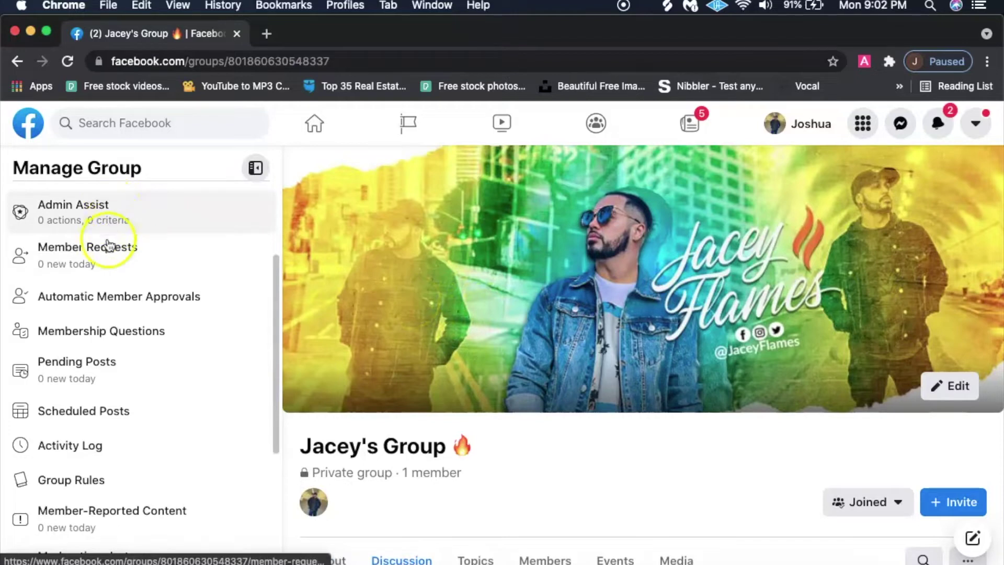
{"action": "scroll", "coordinate": [74, 267], "scroll_direction": "down", "scroll_amount": 2}
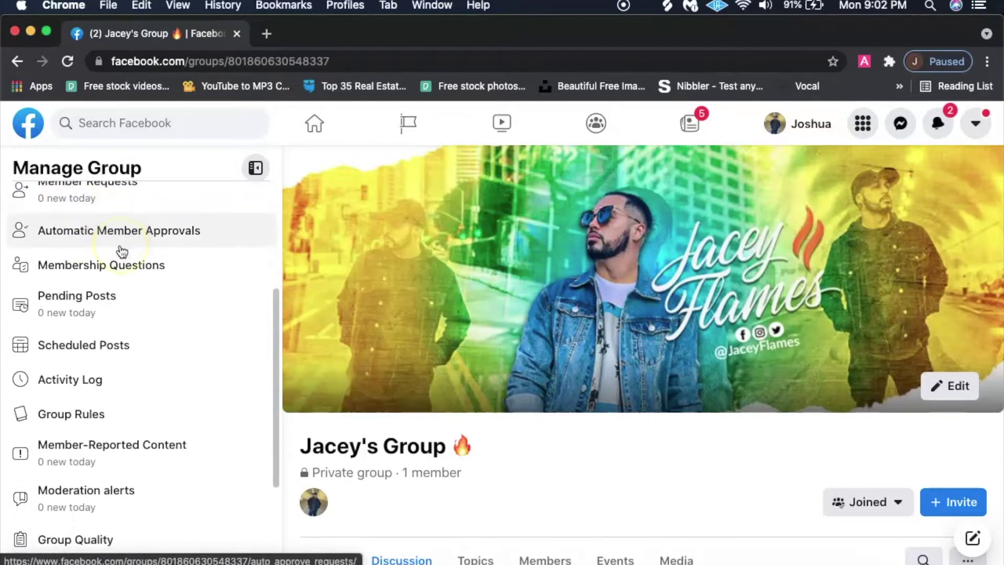
{"action": "scroll", "coordinate": [119, 251], "scroll_direction": "up", "scroll_amount": 1}
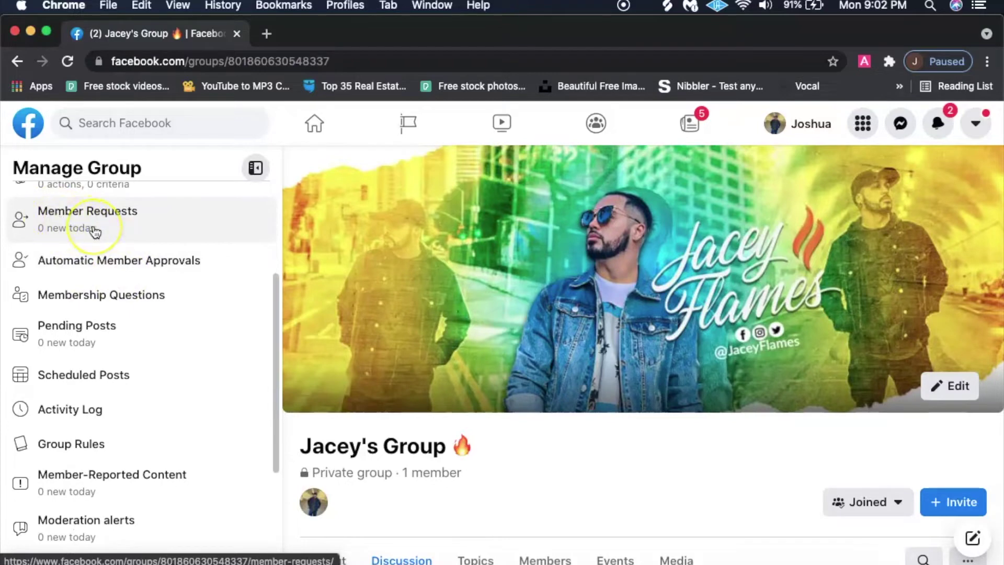
{"action": "scroll", "coordinate": [94, 231], "scroll_direction": "down", "scroll_amount": 1}
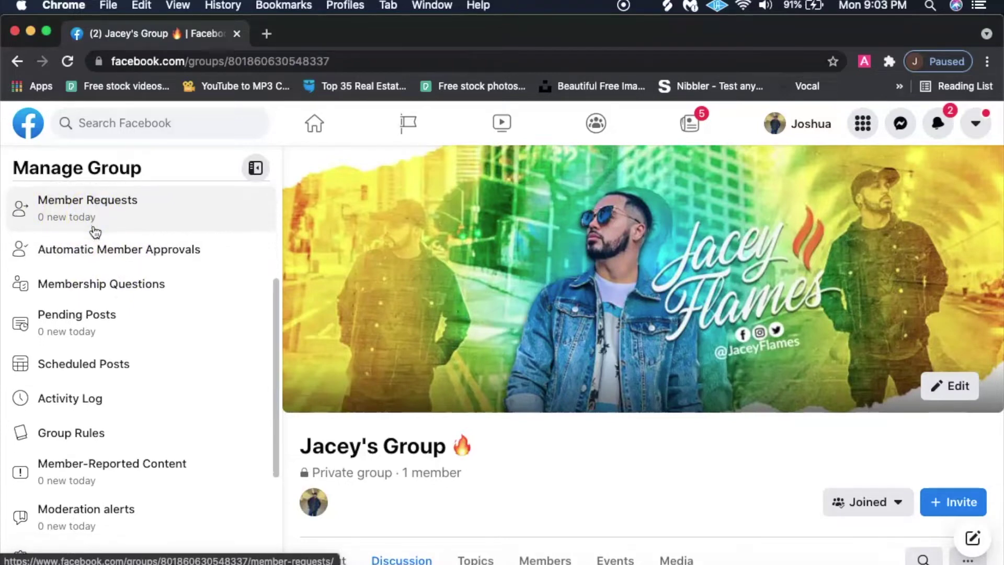
{"action": "scroll", "coordinate": [94, 232], "scroll_direction": "down", "scroll_amount": 1}
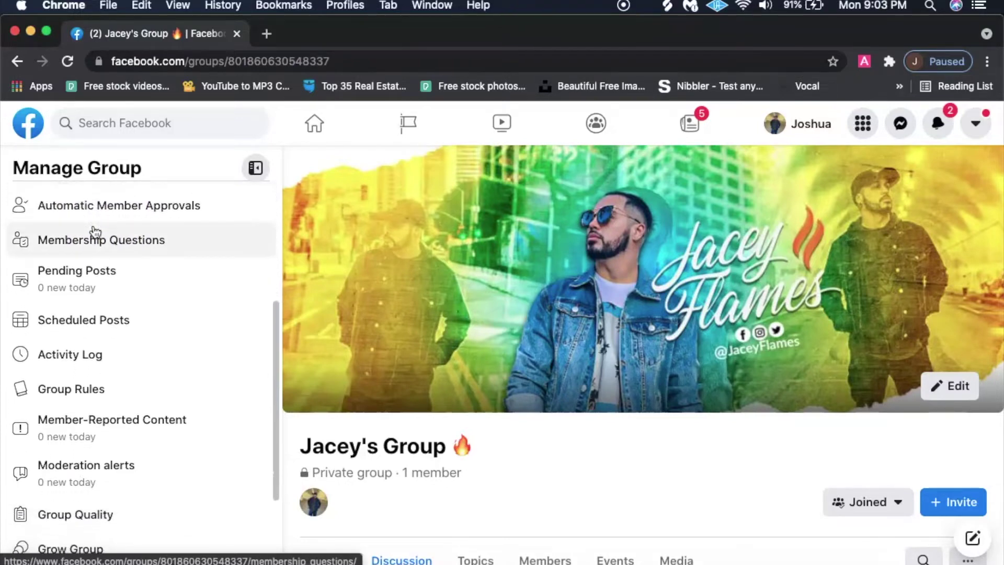
{"action": "left_click", "coordinate": [174, 229]}
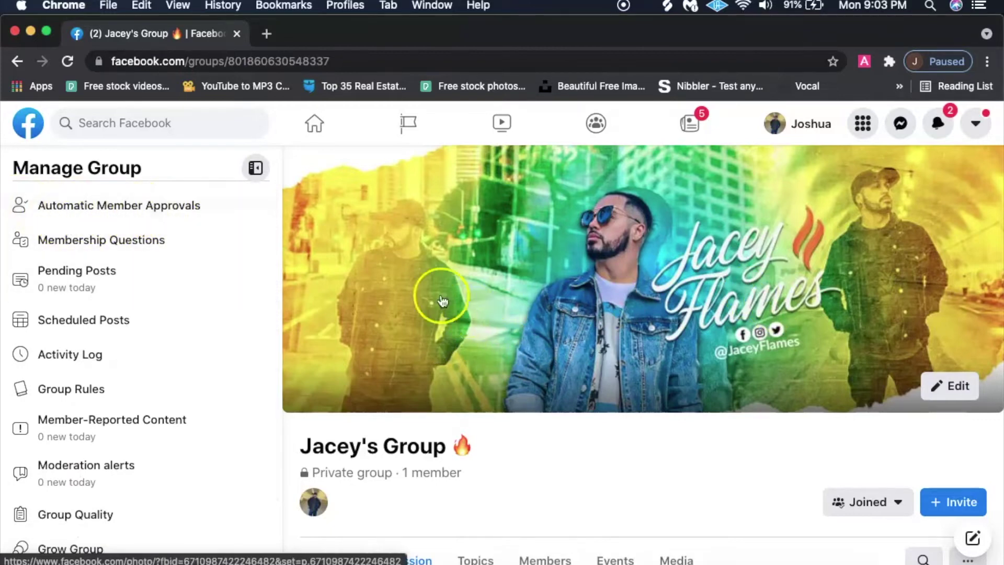
{"action": "scroll", "coordinate": [207, 267], "scroll_direction": "down", "scroll_amount": 1}
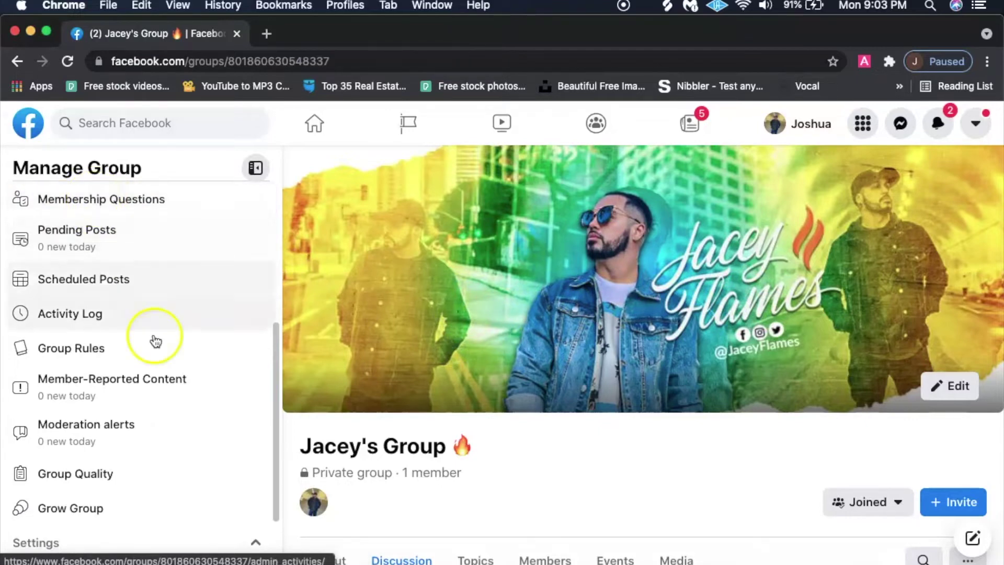
{"action": "scroll", "coordinate": [157, 347], "scroll_direction": "down", "scroll_amount": 2}
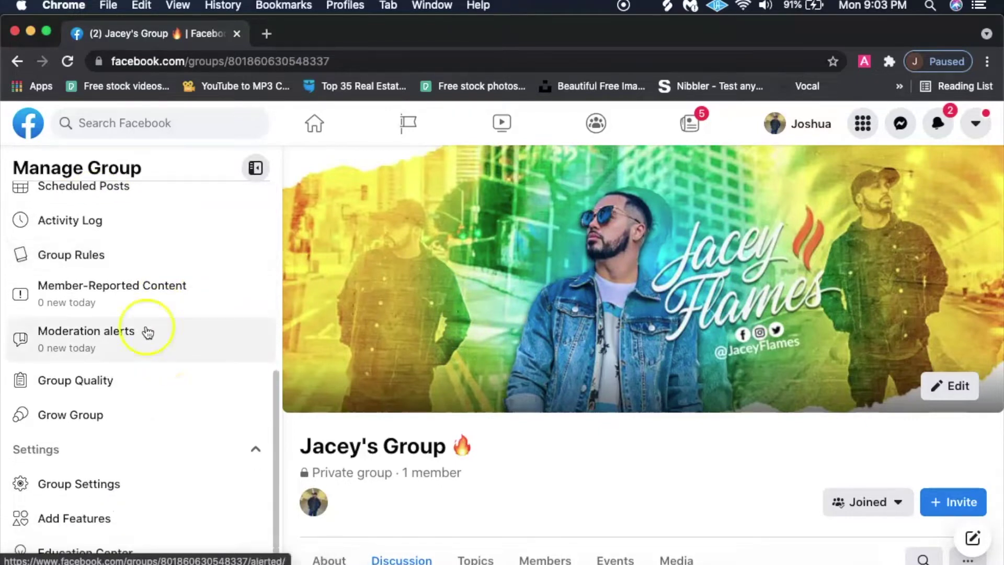
{"action": "scroll", "coordinate": [125, 235], "scroll_direction": "up", "scroll_amount": 1}
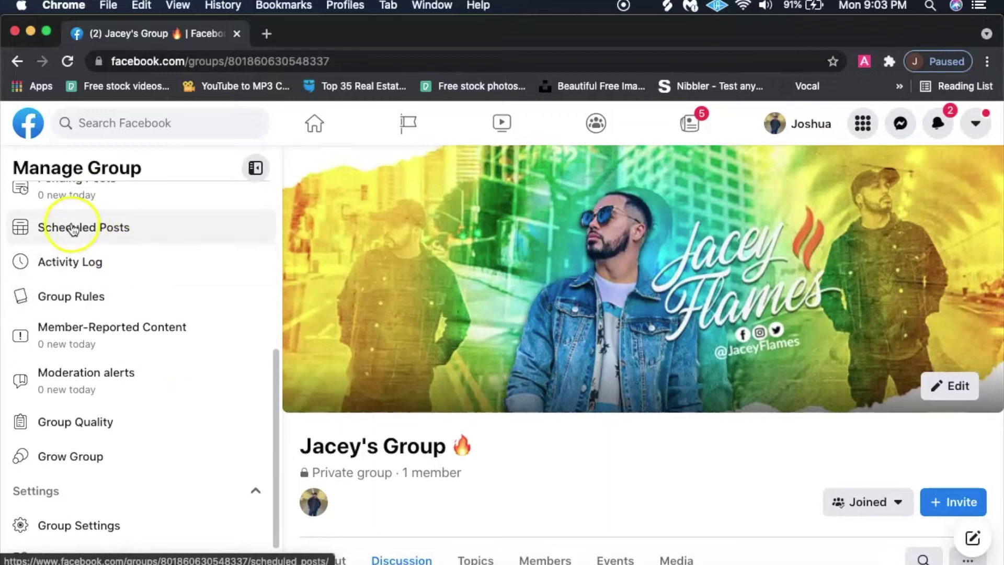
{"action": "scroll", "coordinate": [107, 254], "scroll_direction": "down", "scroll_amount": 1}
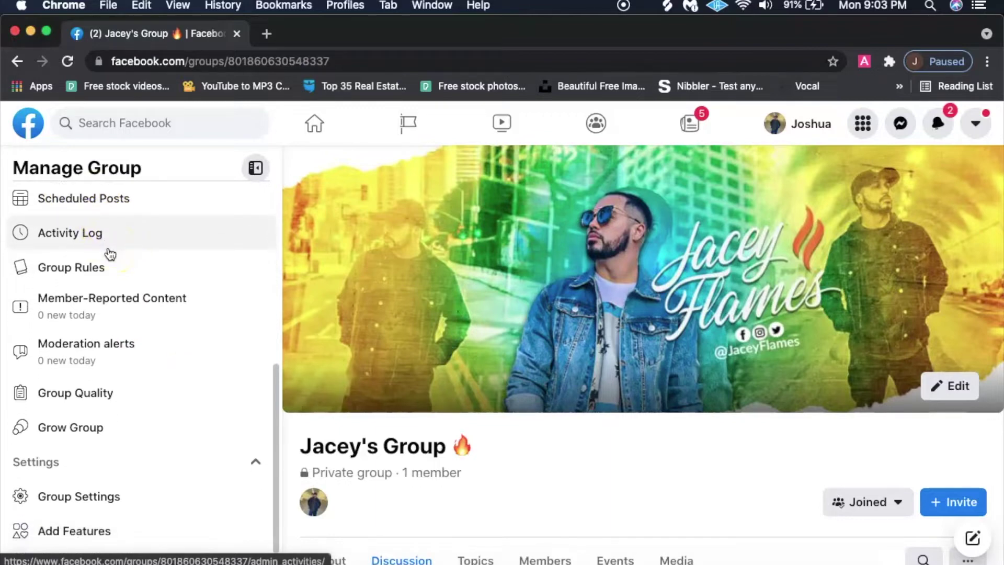
{"action": "scroll", "coordinate": [110, 255], "scroll_direction": "down", "scroll_amount": 1}
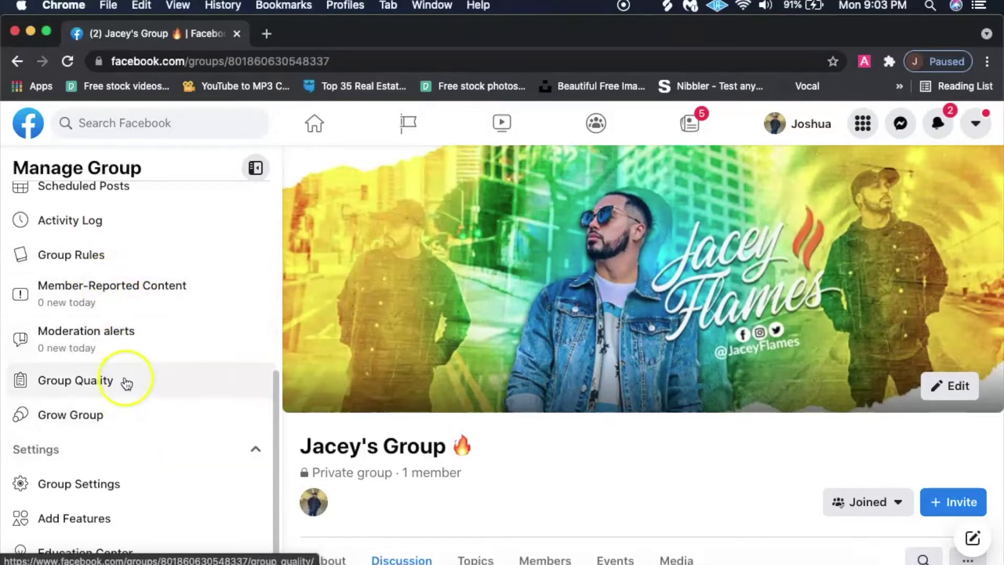
{"action": "left_click", "coordinate": [95, 256]}
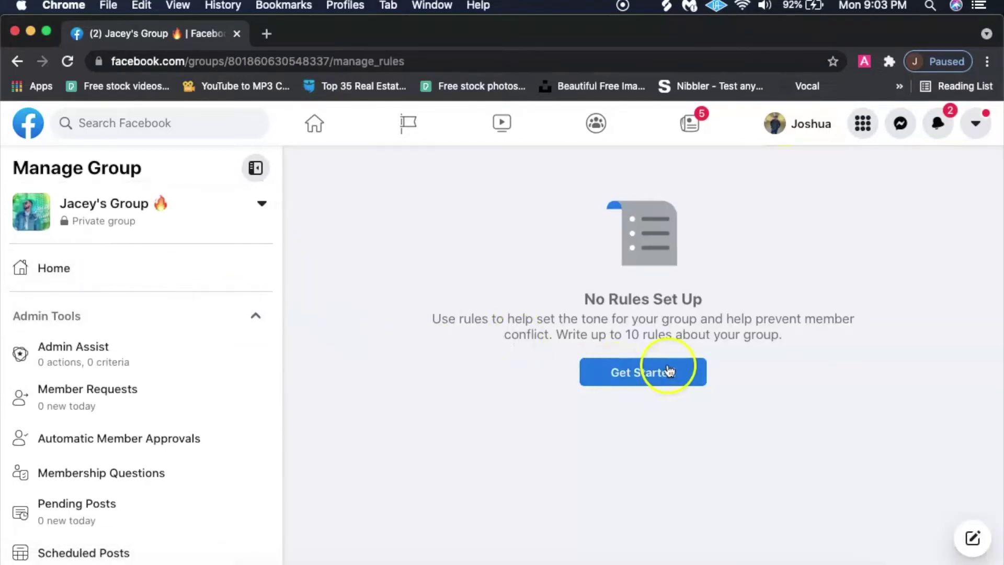
Create the first group rule, 'Be kind and courteous'.
{"action": "left_click", "coordinate": [632, 377]}
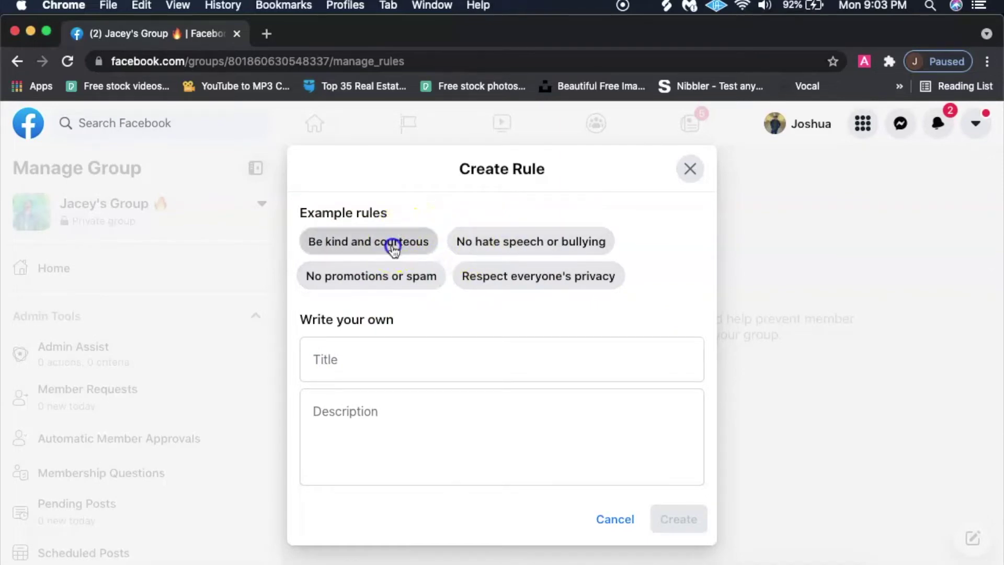
{"action": "left_click", "coordinate": [393, 243]}
{"action": "left_click", "coordinate": [396, 273]}
{"action": "left_click", "coordinate": [494, 274]}
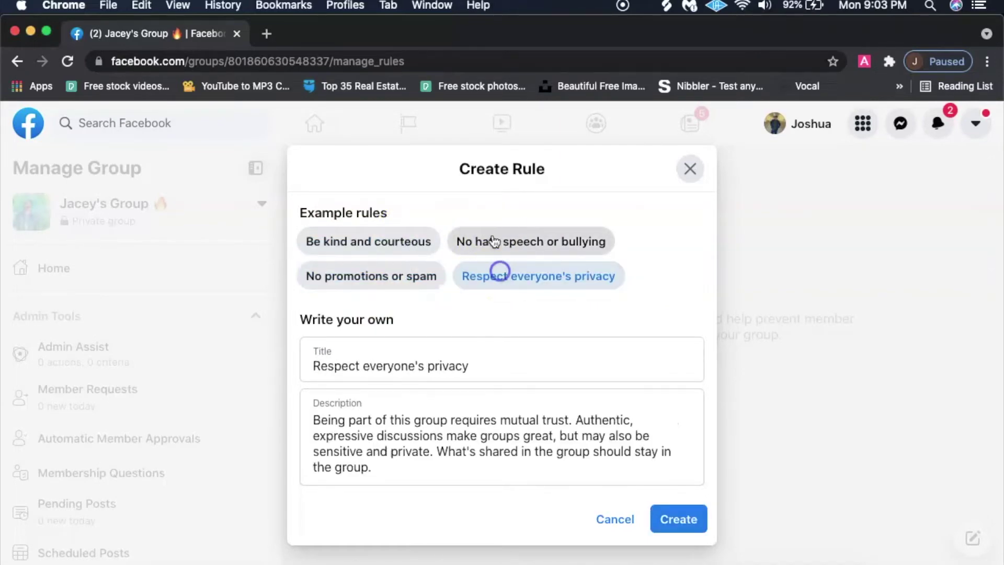
{"action": "left_click", "coordinate": [466, 242]}
{"action": "left_click", "coordinate": [411, 243]}
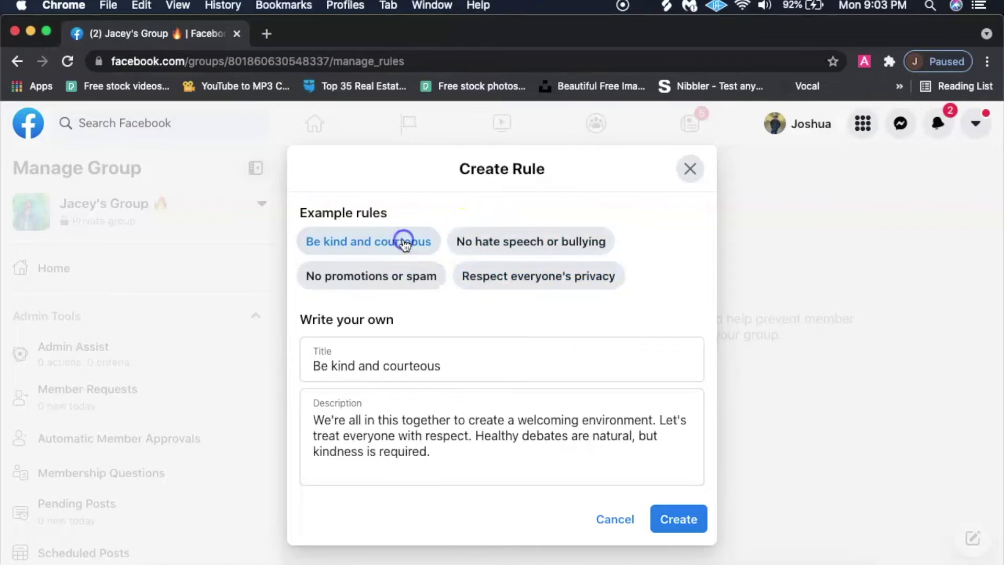
{"action": "left_click", "coordinate": [676, 519]}
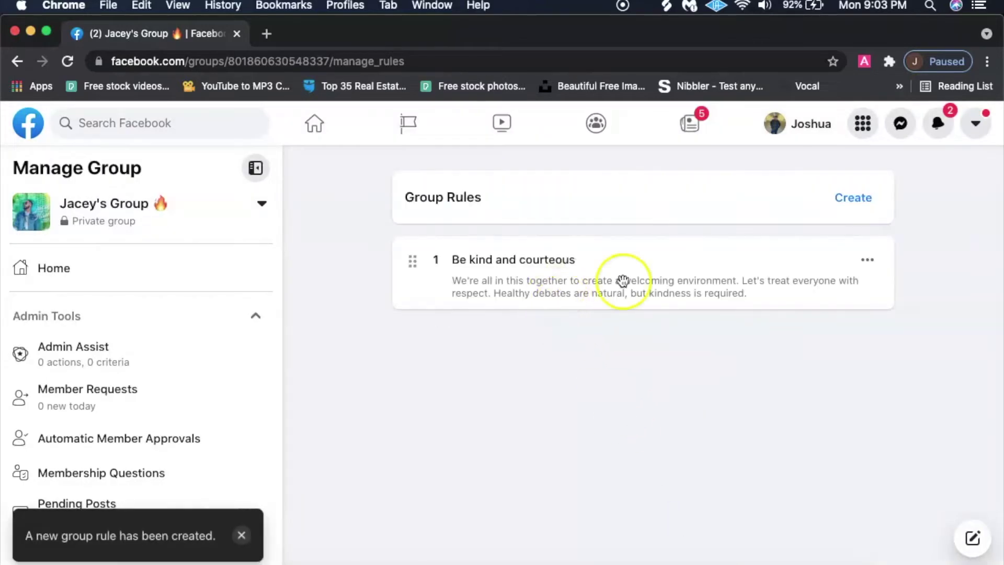
Add a second rule, 'No hate speech or bullying'.
{"action": "left_click", "coordinate": [858, 198]}
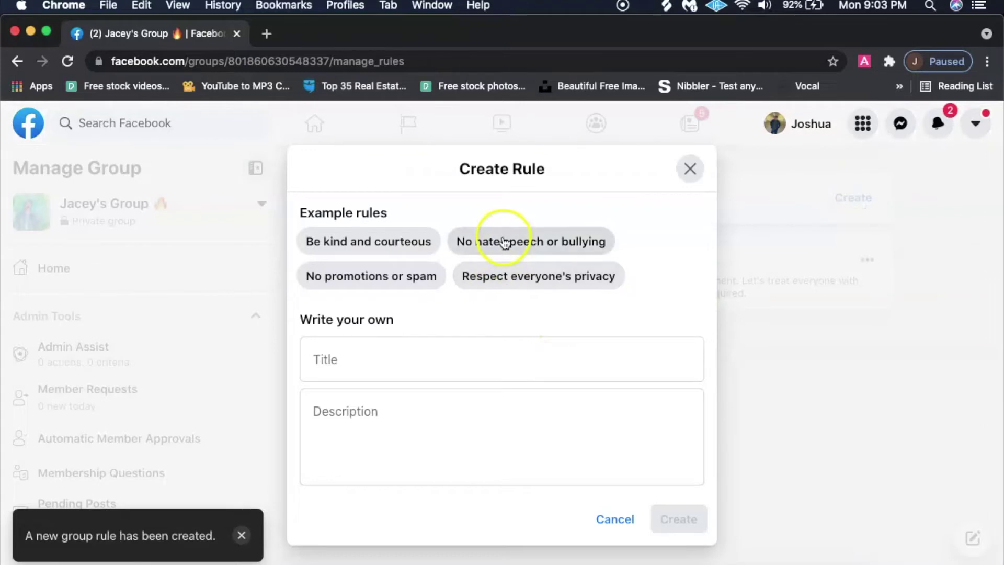
{"action": "left_click", "coordinate": [498, 241]}
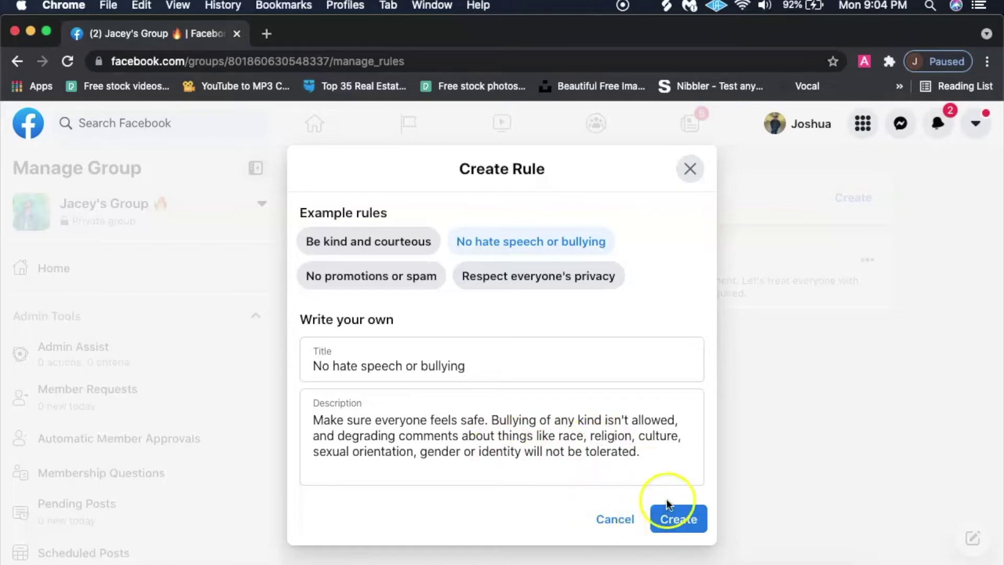
{"action": "left_click", "coordinate": [688, 519]}
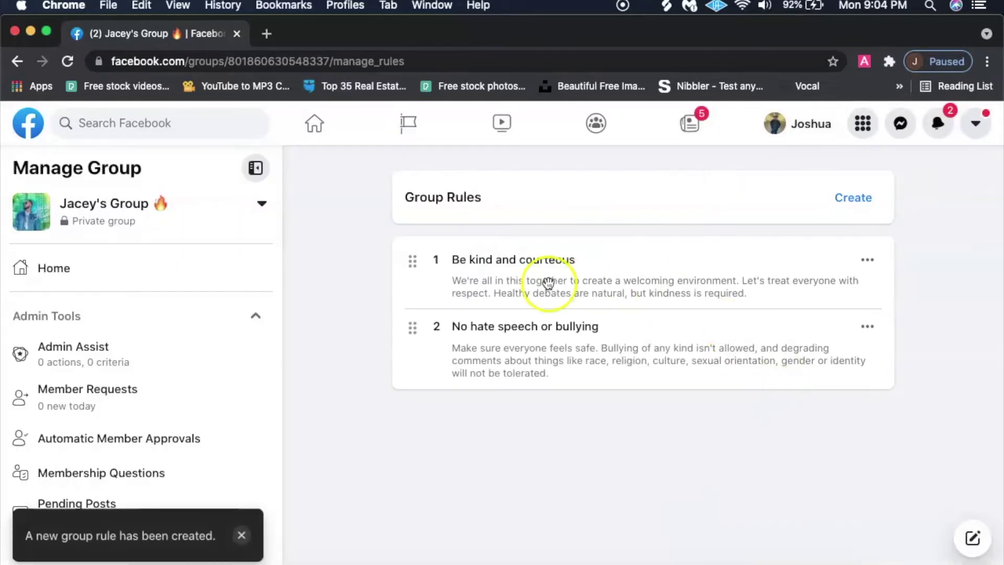
{"action": "left_click", "coordinate": [850, 200]}
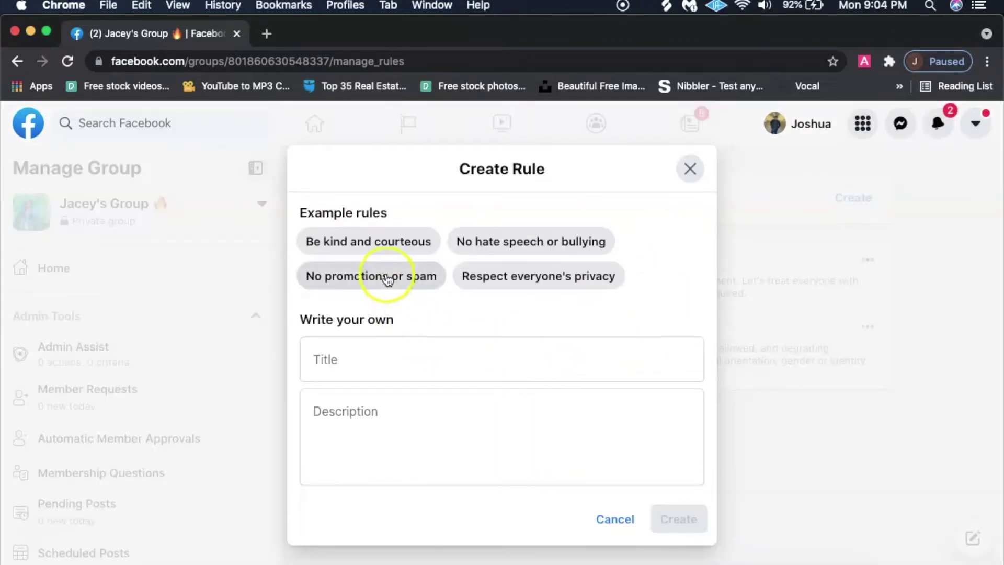
Add the 'No promotions or spam' and 'Respect everyone's privacy' example rules.
{"action": "left_click", "coordinate": [386, 276]}
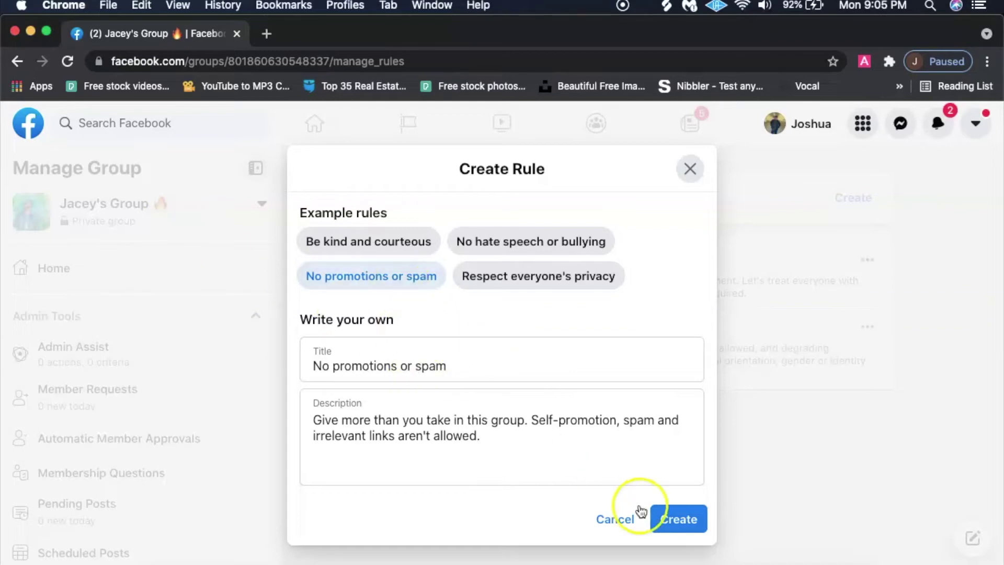
{"action": "left_click", "coordinate": [676, 518]}
{"action": "left_click", "coordinate": [857, 200]}
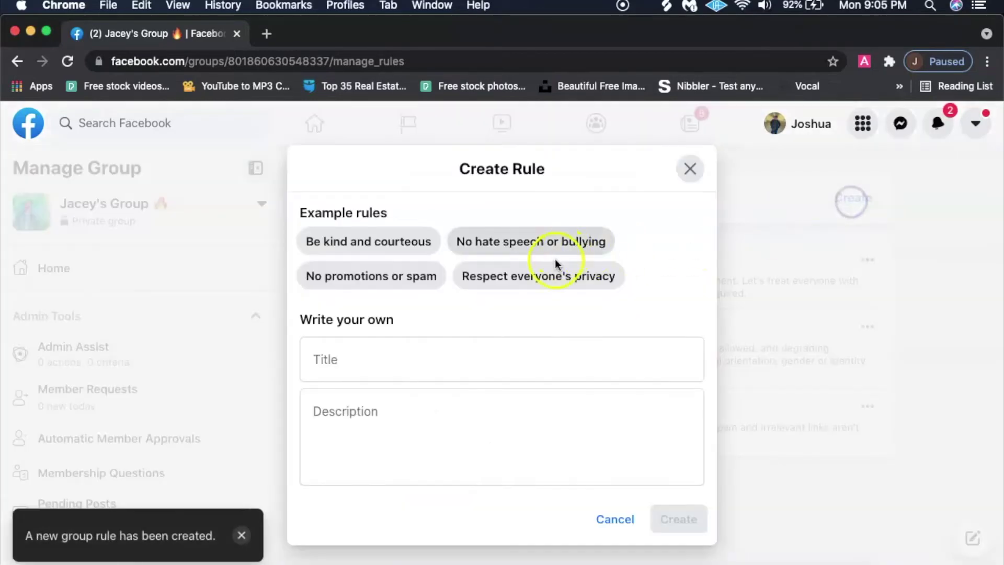
{"action": "left_click", "coordinate": [508, 277]}
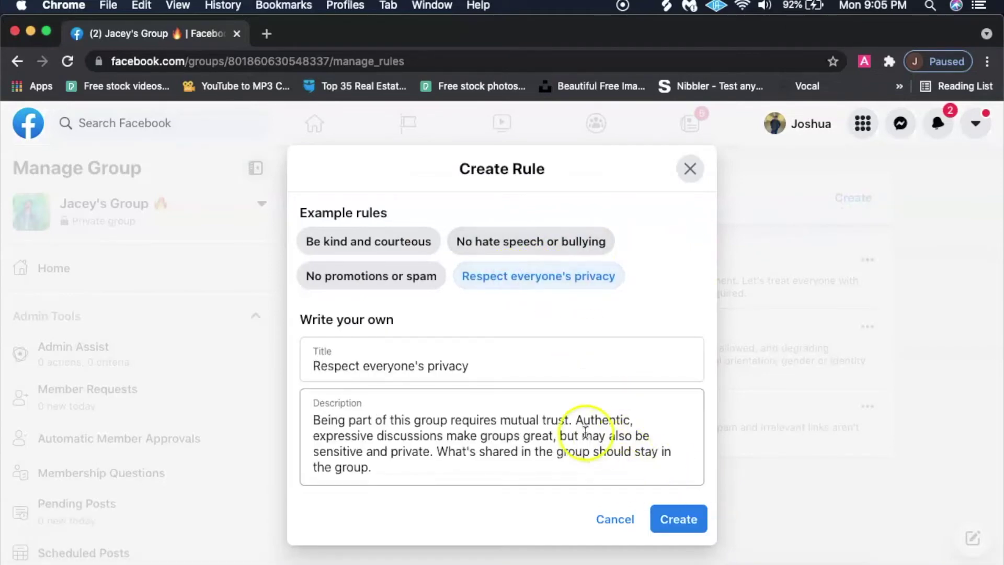
{"action": "scroll", "coordinate": [585, 431], "scroll_direction": "down", "scroll_amount": 2}
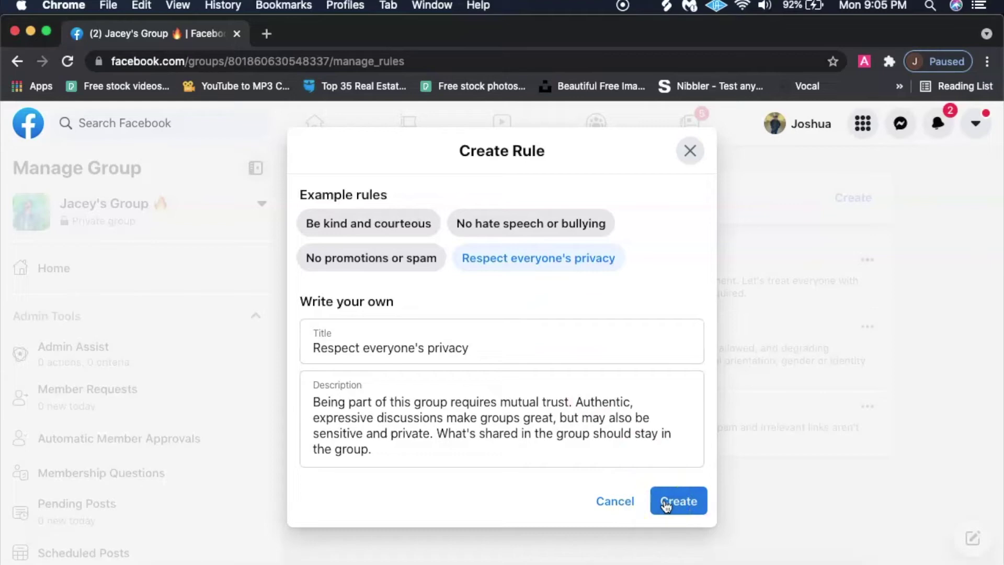
{"action": "left_click", "coordinate": [605, 459]}
{"action": "left_click", "coordinate": [679, 503]}
{"action": "left_click", "coordinate": [678, 503]}
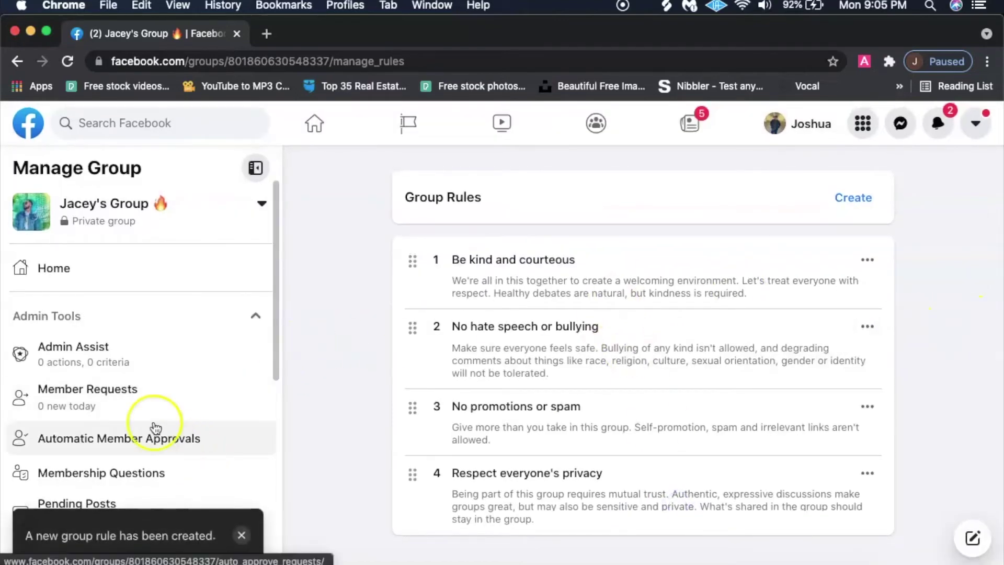
Publish a welcome post asking members to comment their favorite song.
{"action": "scroll", "coordinate": [164, 406], "scroll_direction": "down", "scroll_amount": 5}
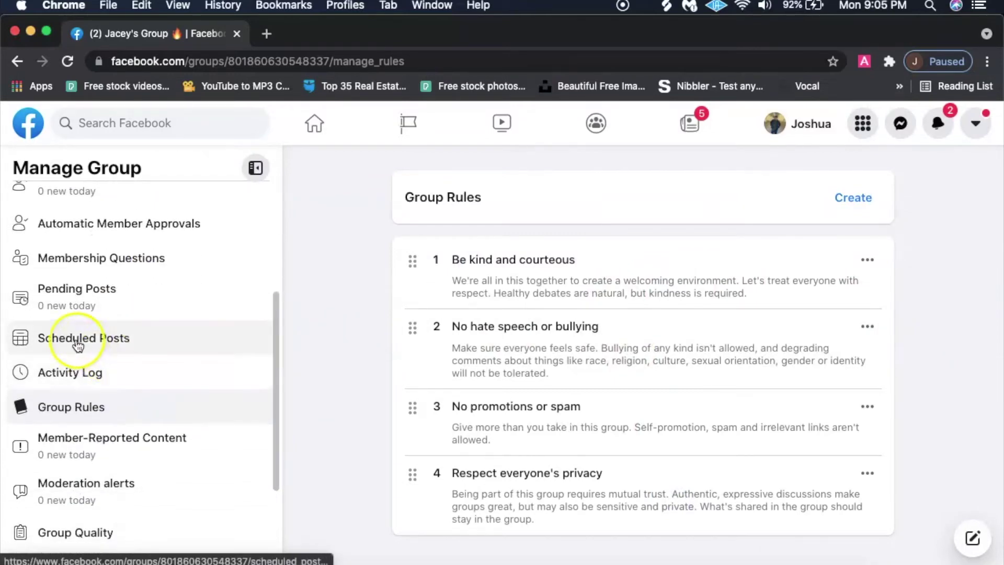
{"action": "scroll", "coordinate": [77, 345], "scroll_direction": "down", "scroll_amount": 3}
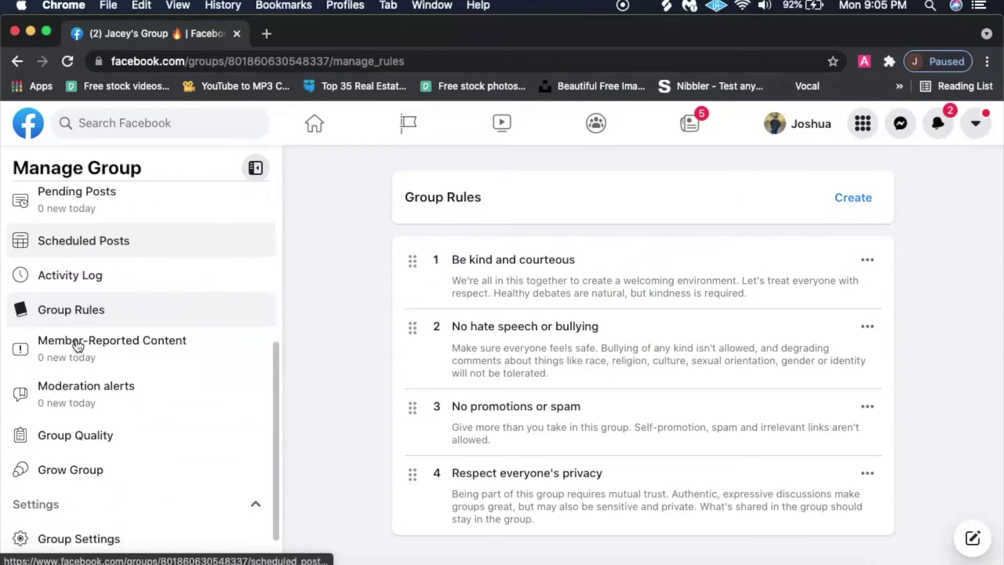
{"action": "left_click", "coordinate": [82, 199]}
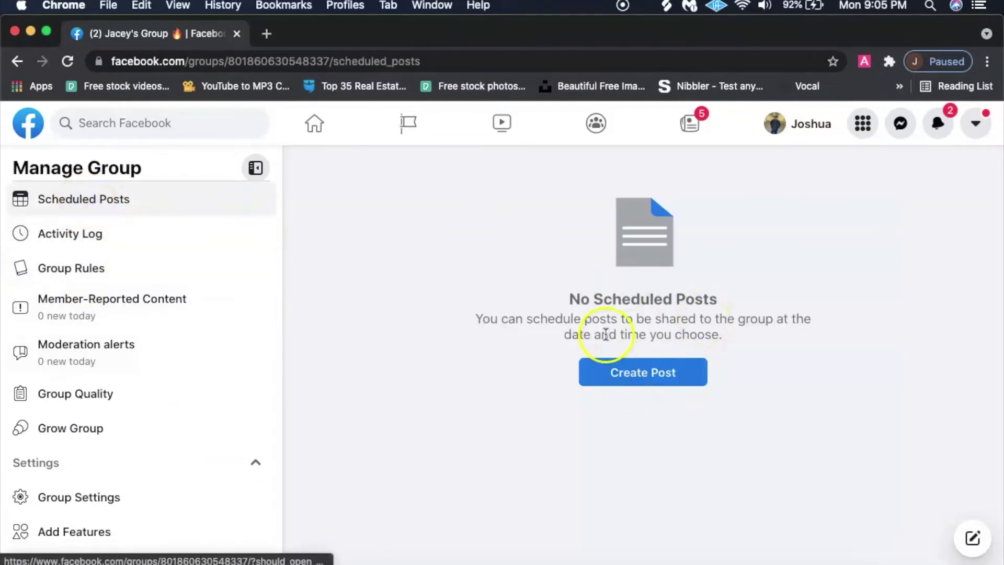
{"action": "left_click", "coordinate": [644, 378]}
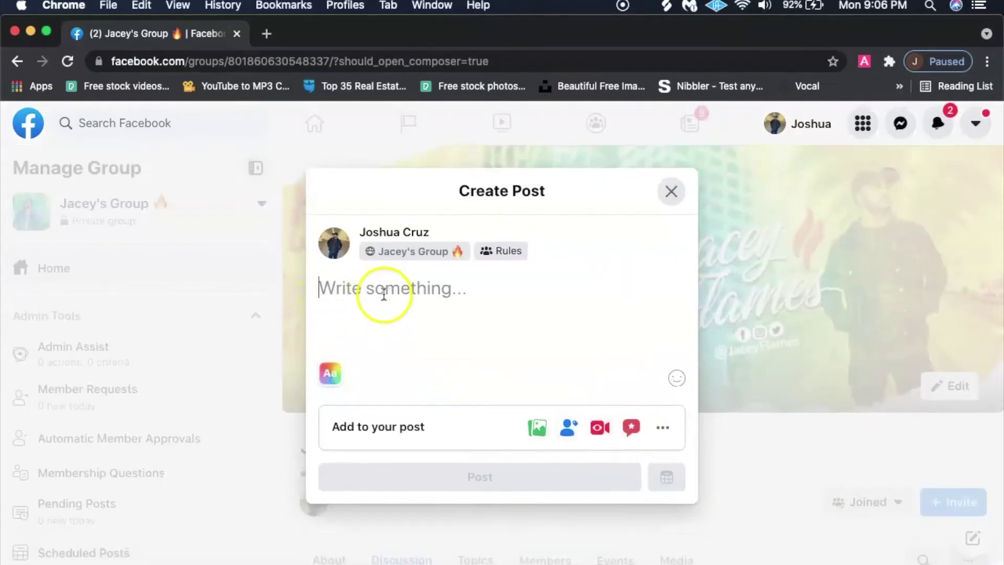
{"action": "type", "text": "Welcome to Jacey's group! Drop a comment a below on your favorite song."}
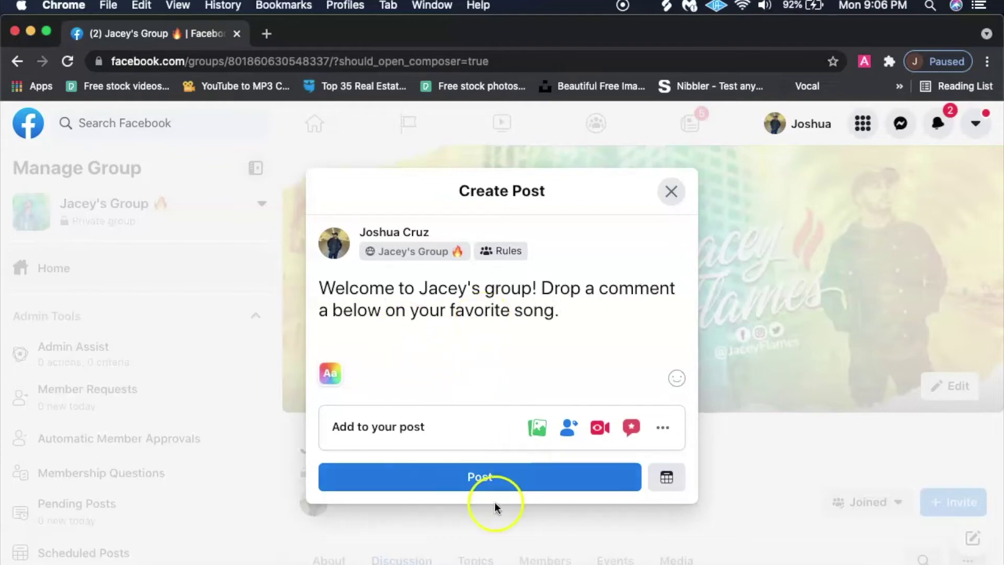
{"action": "left_click", "coordinate": [494, 477]}
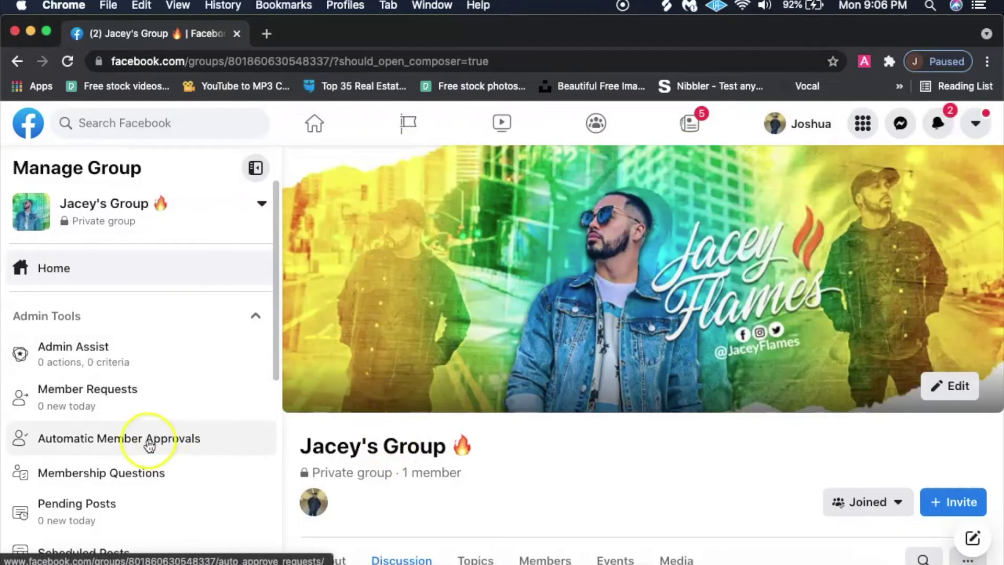
{"action": "scroll", "coordinate": [150, 444], "scroll_direction": "down", "scroll_amount": 7}
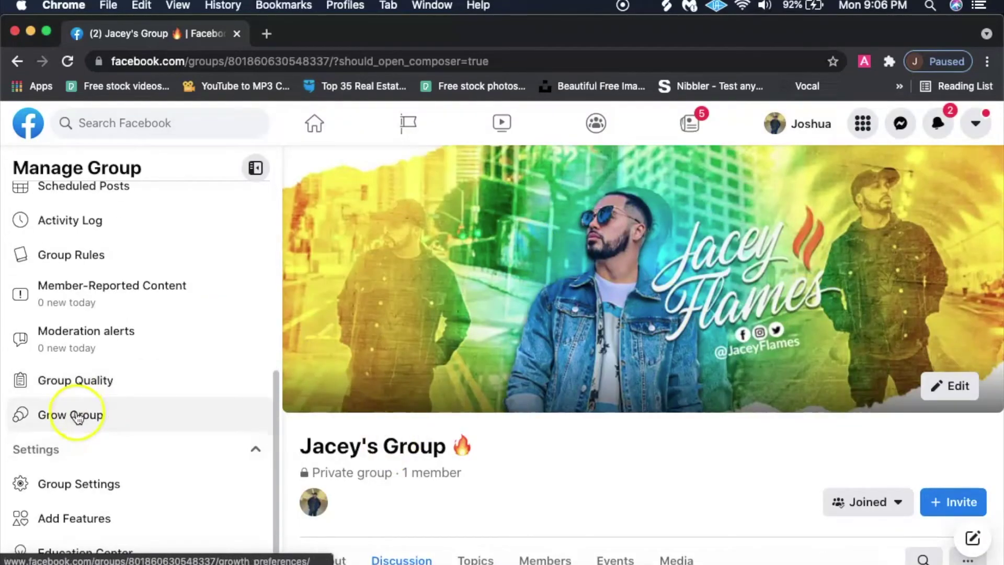
Review the Grow Group settings, with suggesting the group to potential members turned on.
{"action": "left_click", "coordinate": [78, 413]}
{"action": "scroll", "coordinate": [625, 373], "scroll_direction": "down", "scroll_amount": 4}
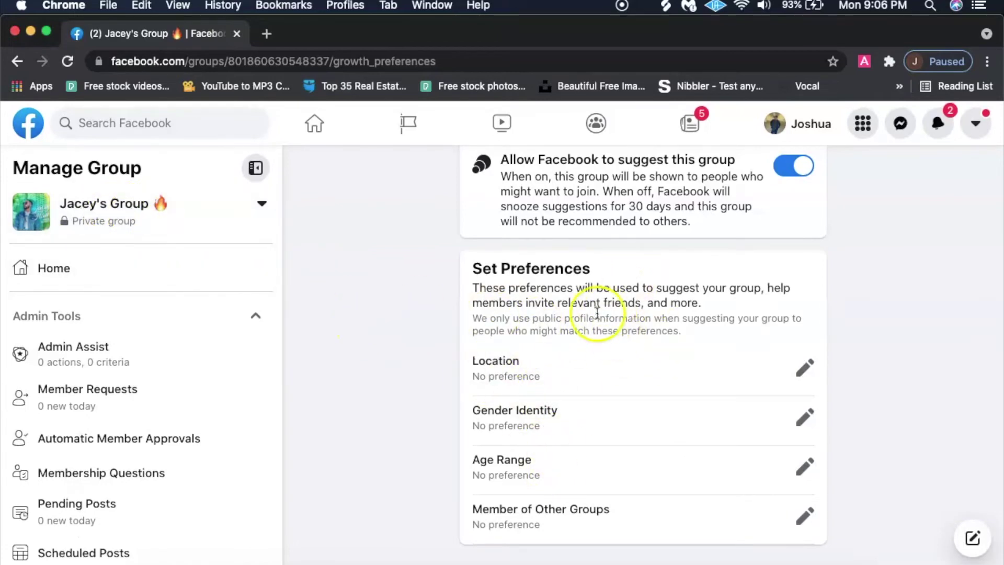
{"action": "scroll", "coordinate": [416, 402], "scroll_direction": "up", "scroll_amount": 3}
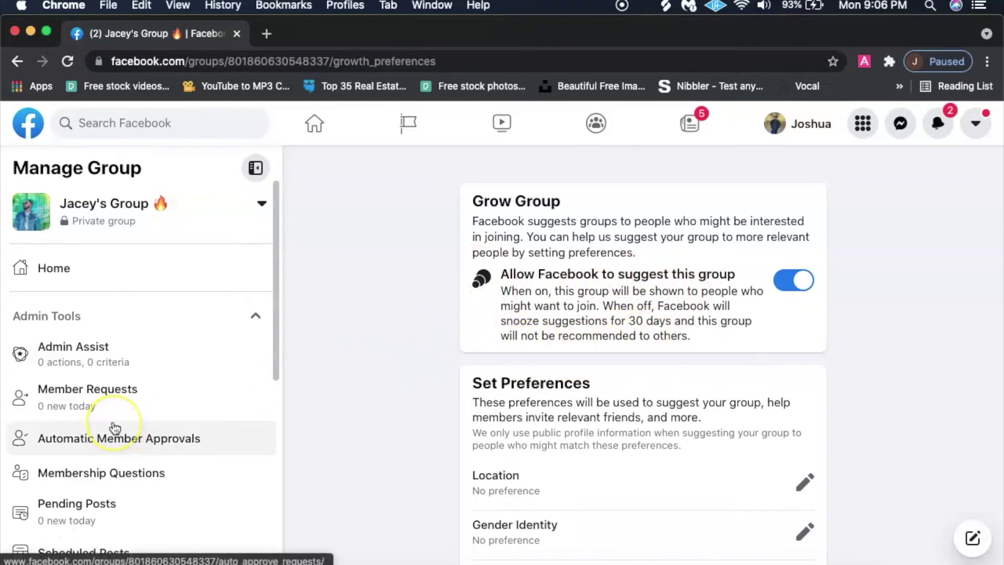
{"action": "scroll", "coordinate": [115, 428], "scroll_direction": "down", "scroll_amount": 5}
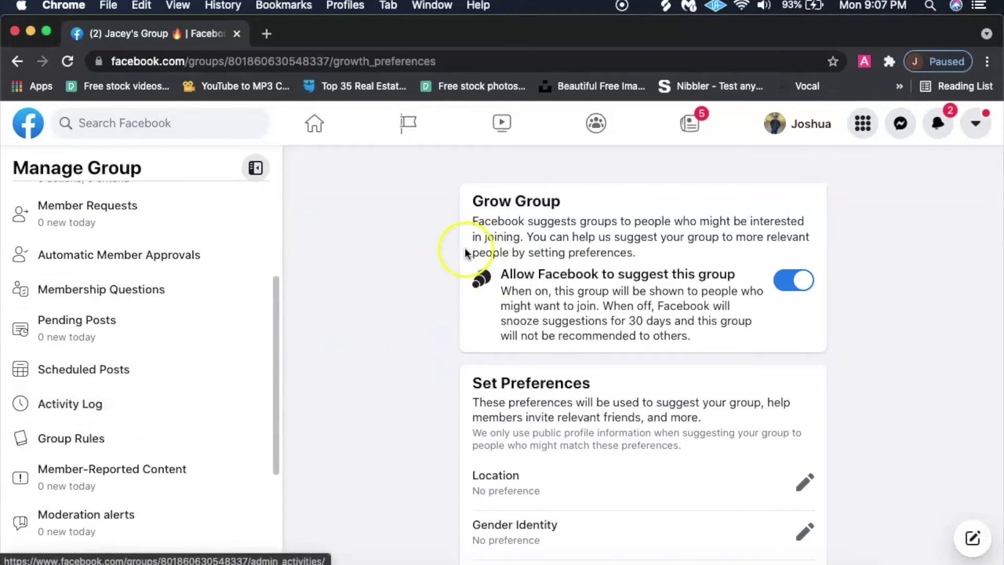
{"action": "scroll", "coordinate": [183, 389], "scroll_direction": "down", "scroll_amount": 5}
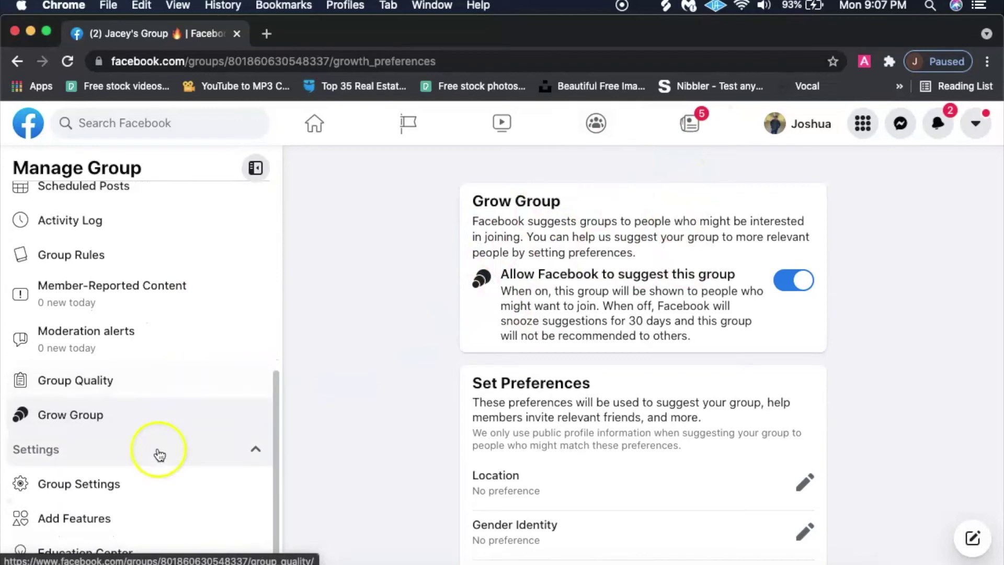
{"action": "scroll", "coordinate": [105, 492], "scroll_direction": "up", "scroll_amount": 8}
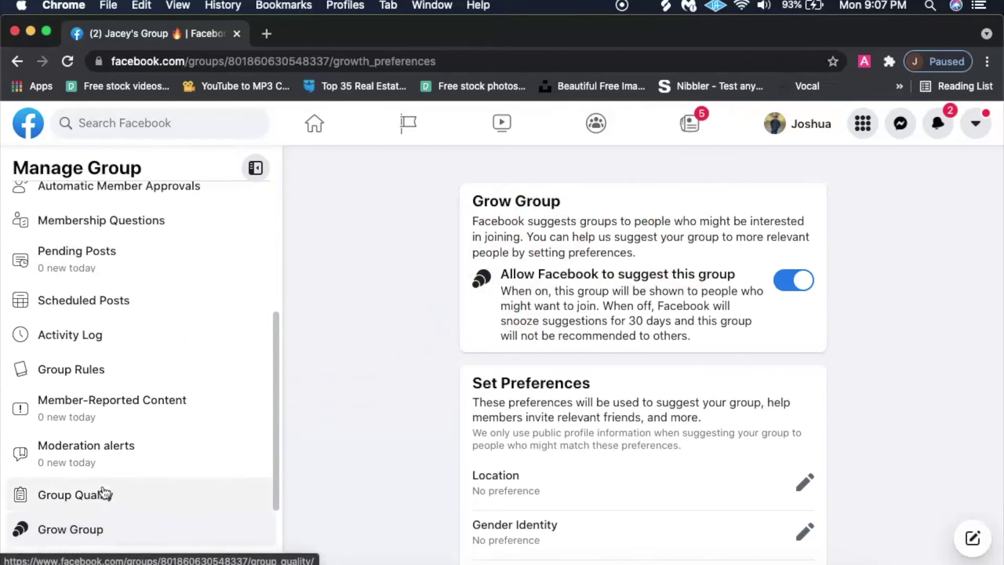
{"action": "scroll", "coordinate": [104, 491], "scroll_direction": "up", "scroll_amount": 2}
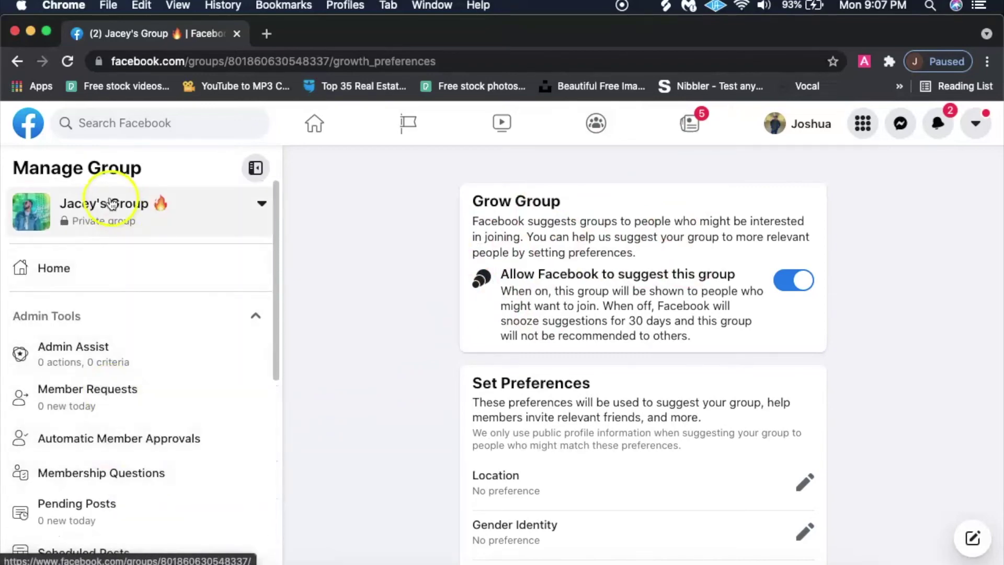
{"action": "left_click", "coordinate": [63, 257]}
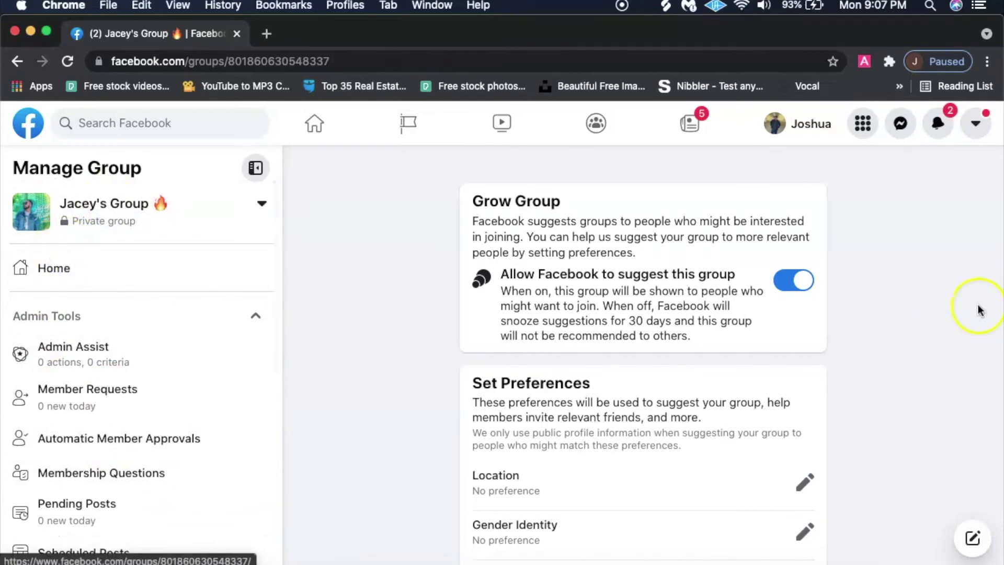
Browse the invite-friends list and close it without inviting anyone.
{"action": "scroll", "coordinate": [829, 437], "scroll_direction": "down", "scroll_amount": 4}
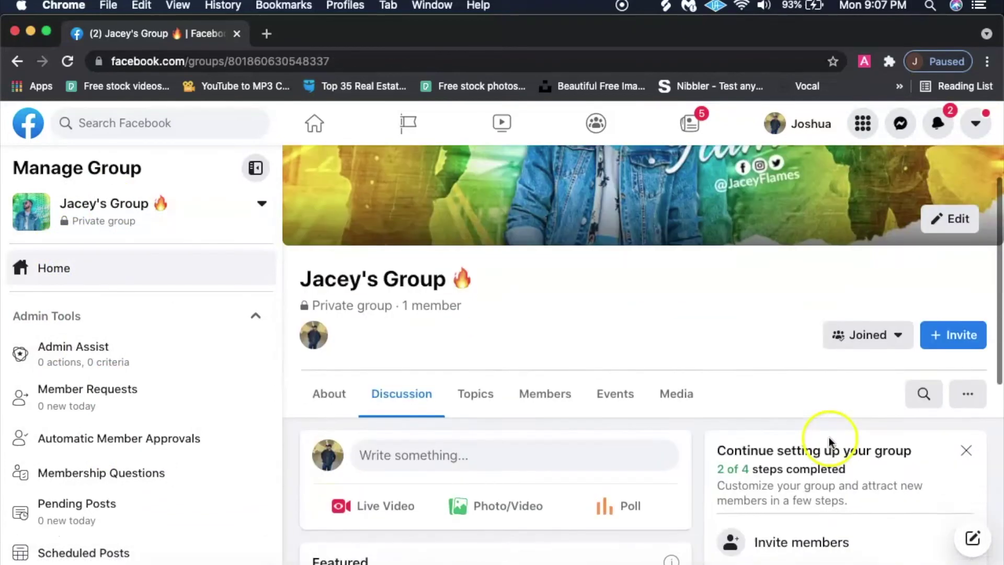
{"action": "left_click", "coordinate": [949, 316]}
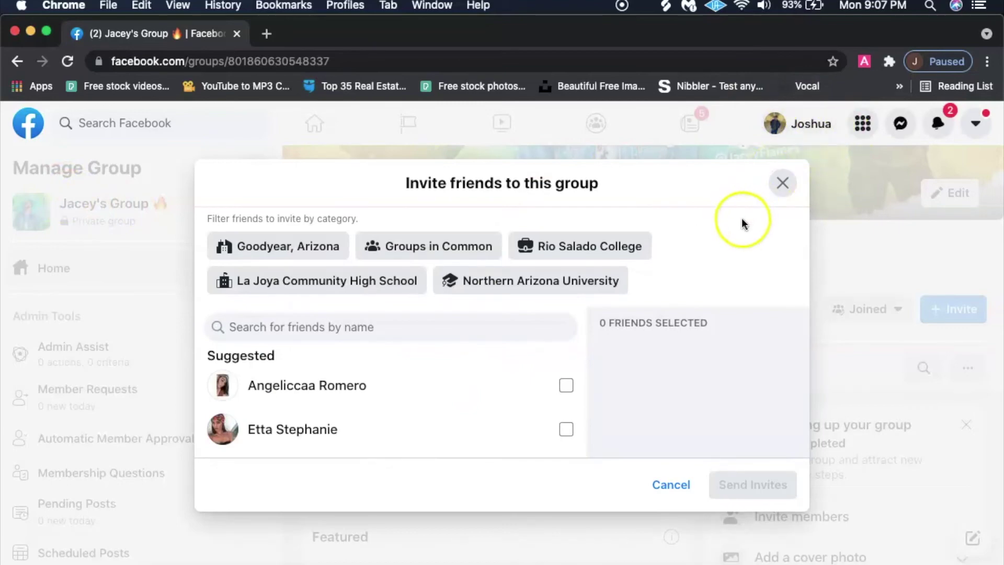
{"action": "scroll", "coordinate": [352, 416], "scroll_direction": "down", "scroll_amount": 5}
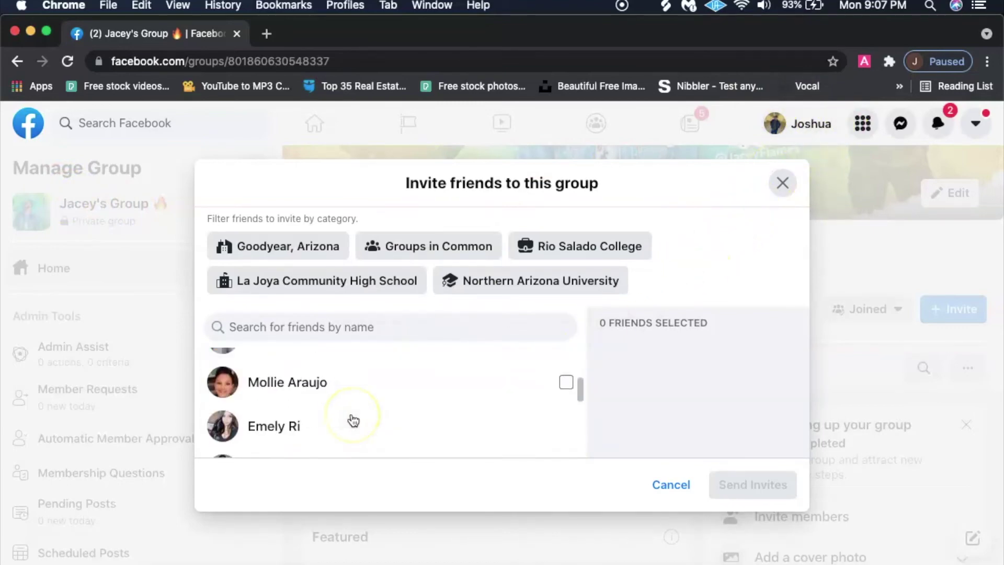
{"action": "scroll", "coordinate": [354, 420], "scroll_direction": "down", "scroll_amount": 10}
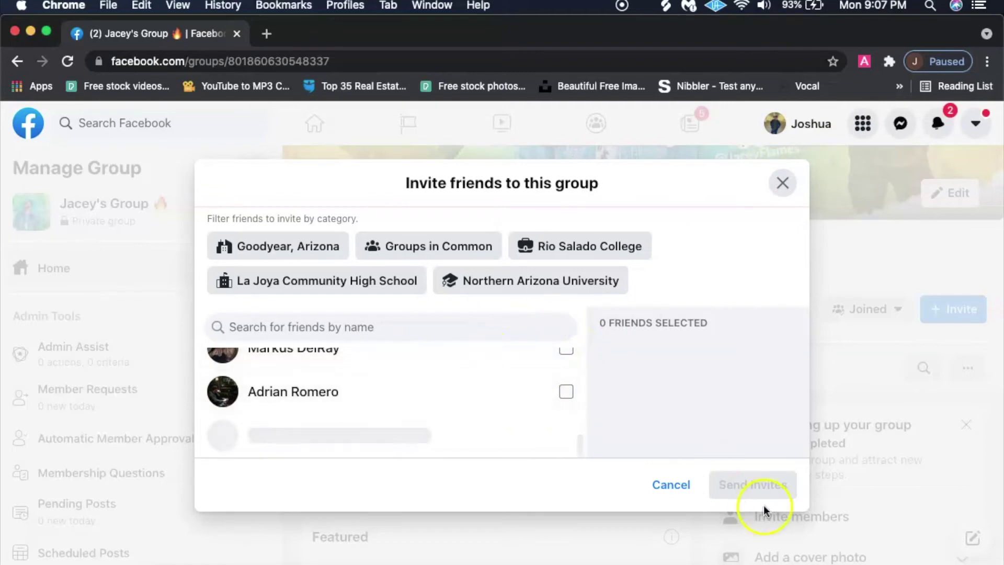
{"action": "left_click", "coordinate": [783, 182]}
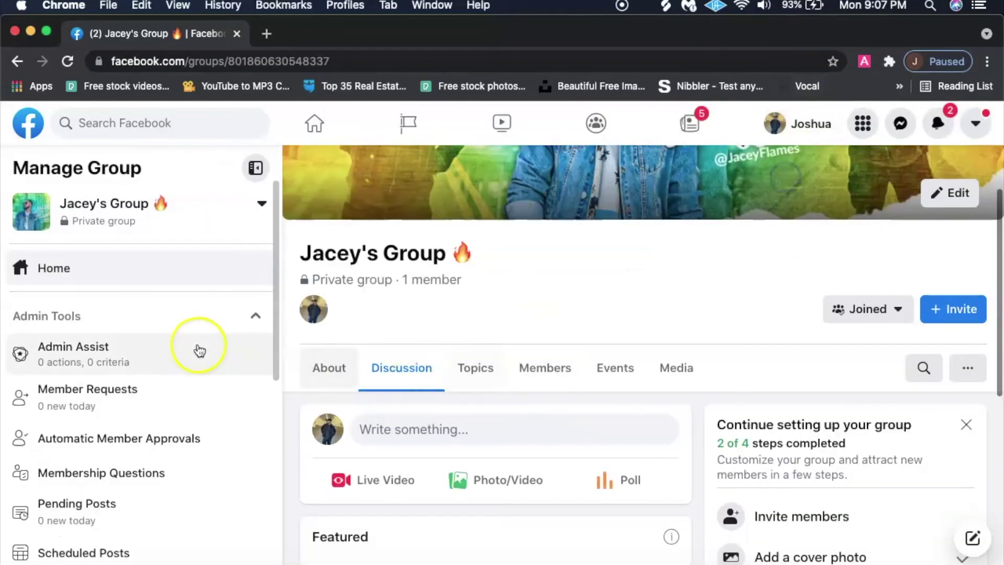
{"action": "scroll", "coordinate": [176, 432], "scroll_direction": "down", "scroll_amount": 7}
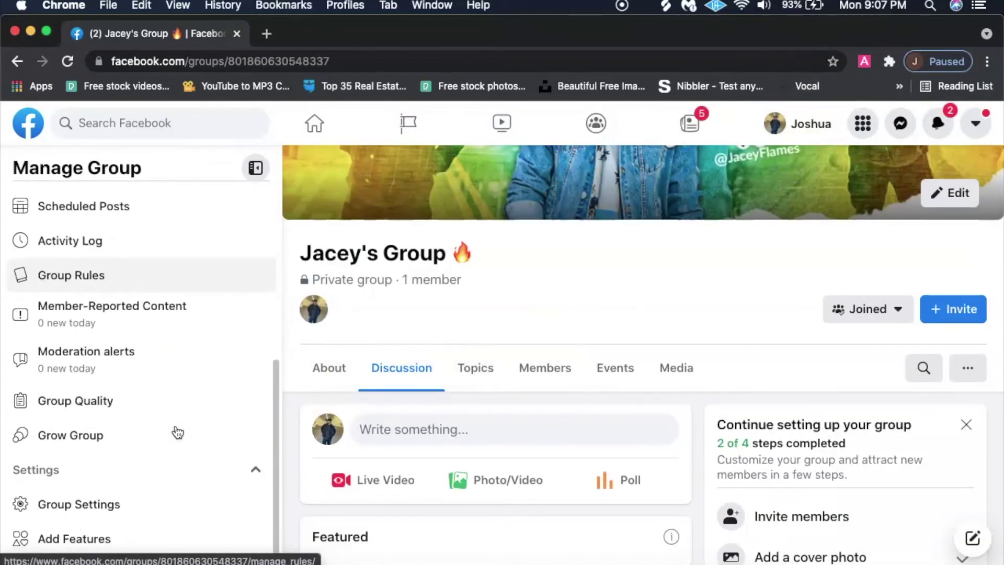
{"action": "scroll", "coordinate": [178, 432], "scroll_direction": "up", "scroll_amount": 10}
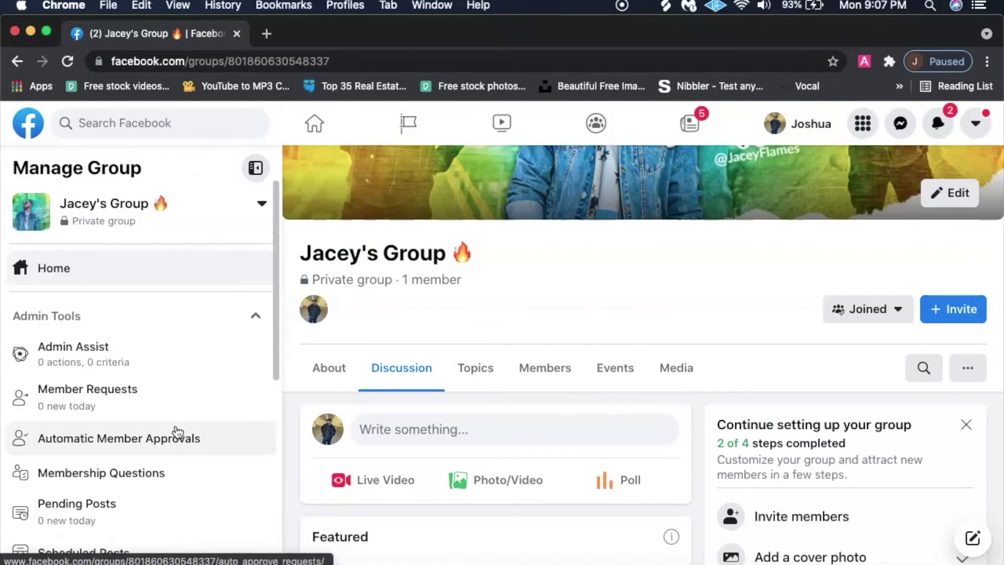
{"action": "scroll", "coordinate": [733, 366], "scroll_direction": "up", "scroll_amount": 3}
{"action": "scroll", "coordinate": [733, 366], "scroll_direction": "down", "scroll_amount": 5}
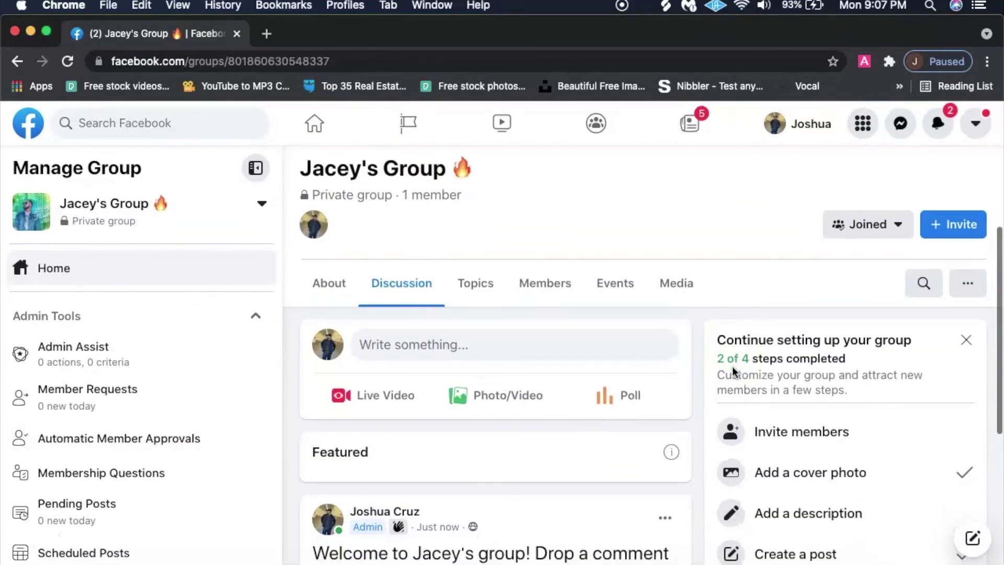
{"action": "scroll", "coordinate": [857, 366], "scroll_direction": "down", "scroll_amount": 3}
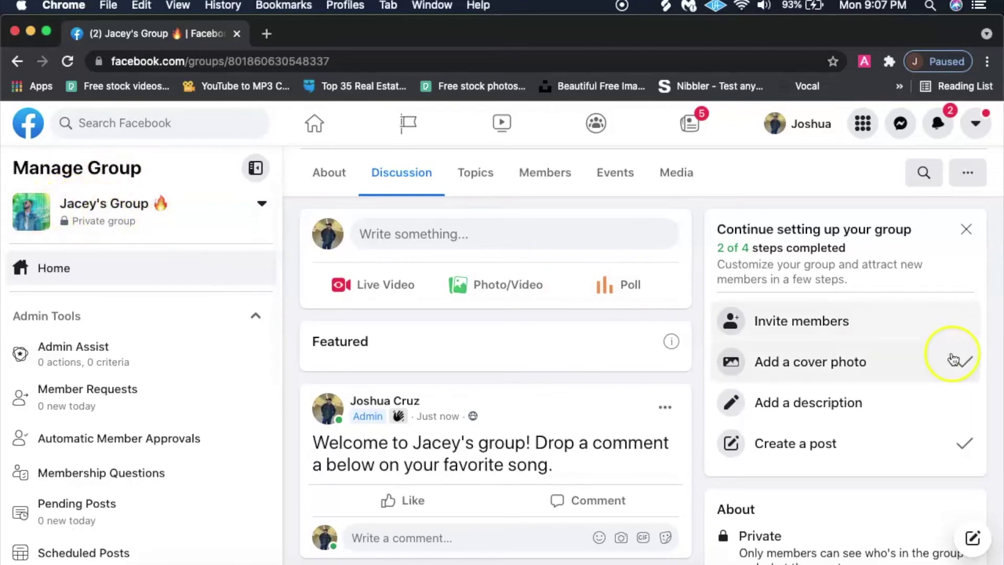
Save a group description thanking fans who love the music since day one, promising more exclusives and merch.
{"action": "left_click", "coordinate": [807, 410]}
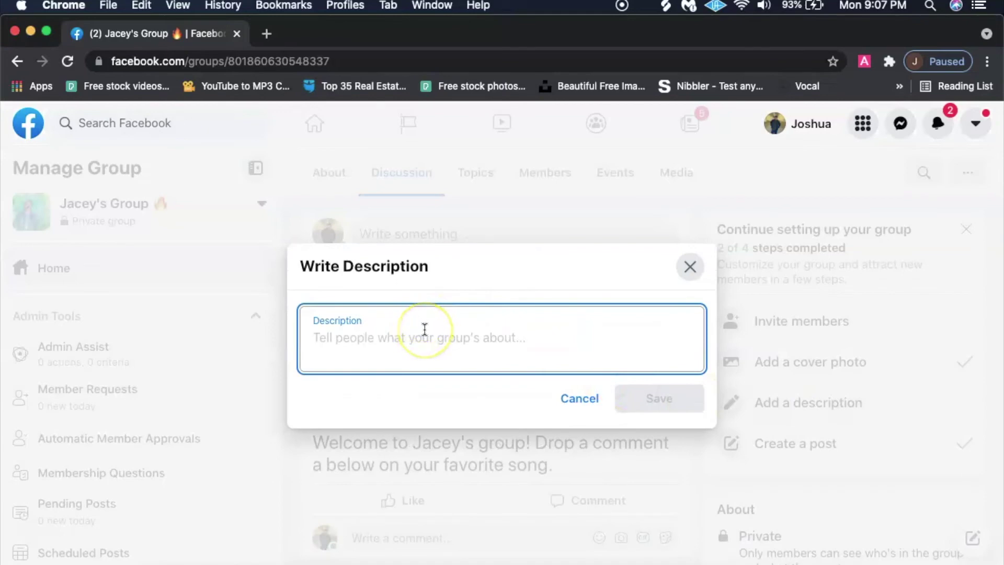
{"action": "type", "text": "group is"}
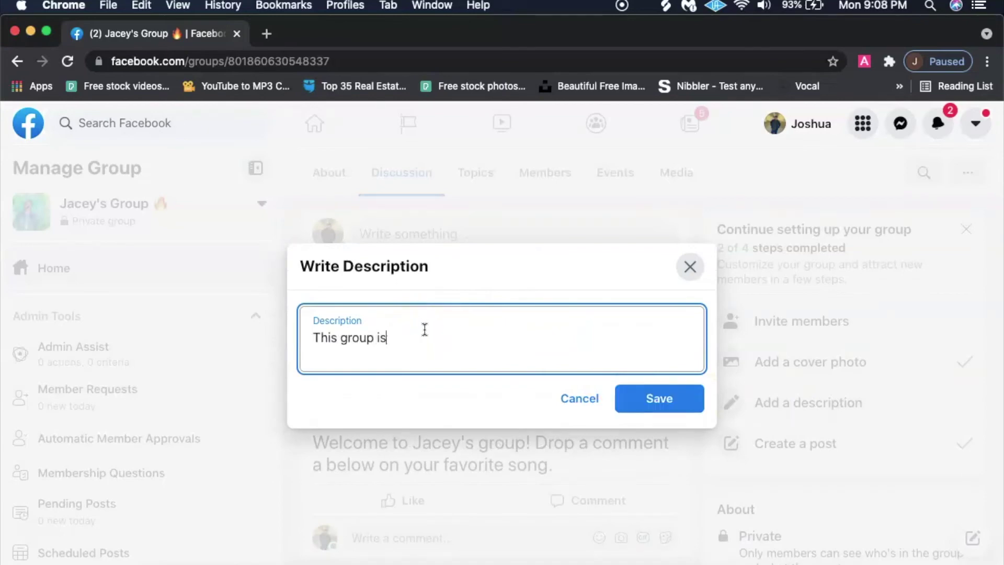
{"action": "type", "text": " for my fans who love my musi"}
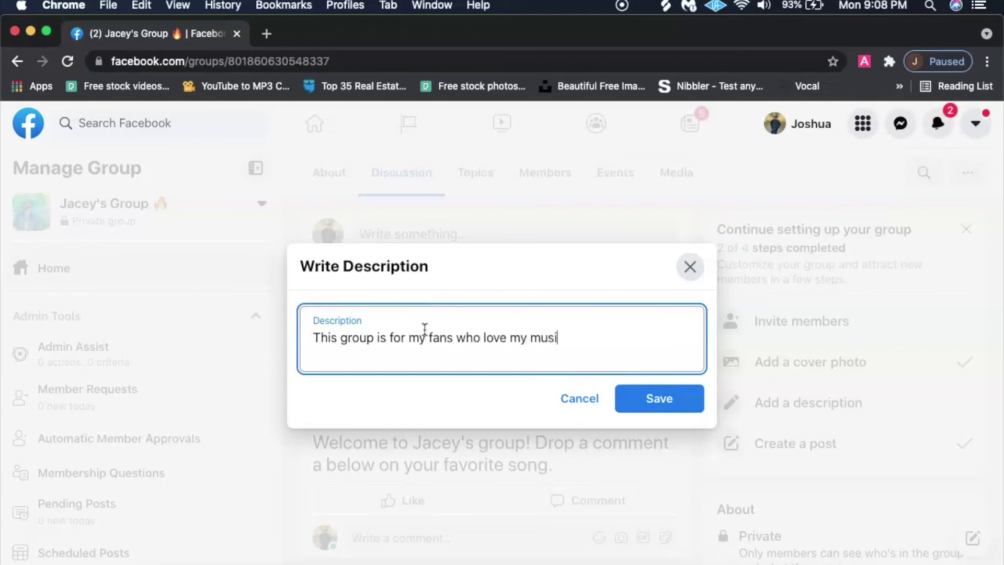
{"action": "type", "text": "c and who have "}
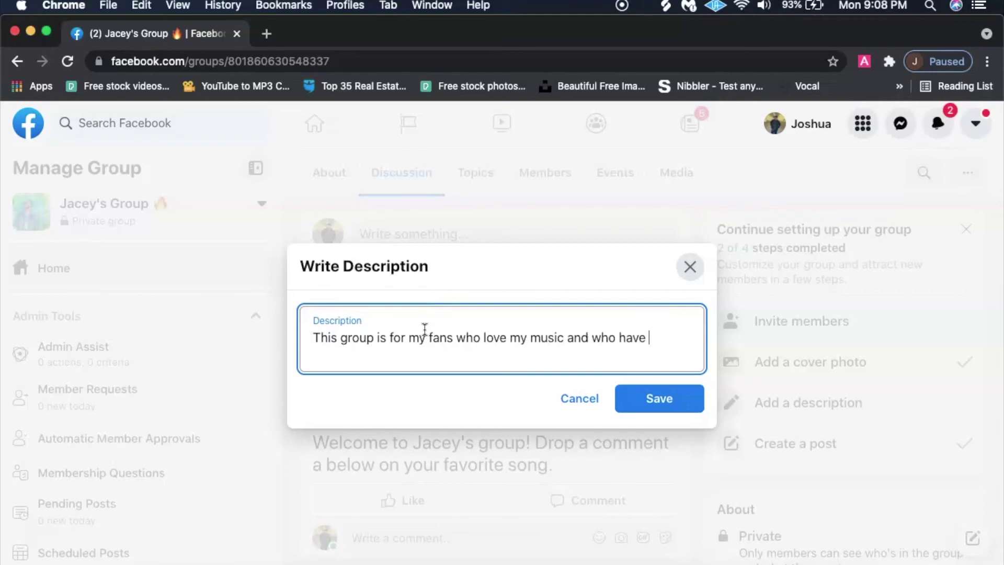
{"action": "type", "text": "been supe"}
{"action": "key", "text": "BackSpace"}
{"action": "type", "text": "porting me si"}
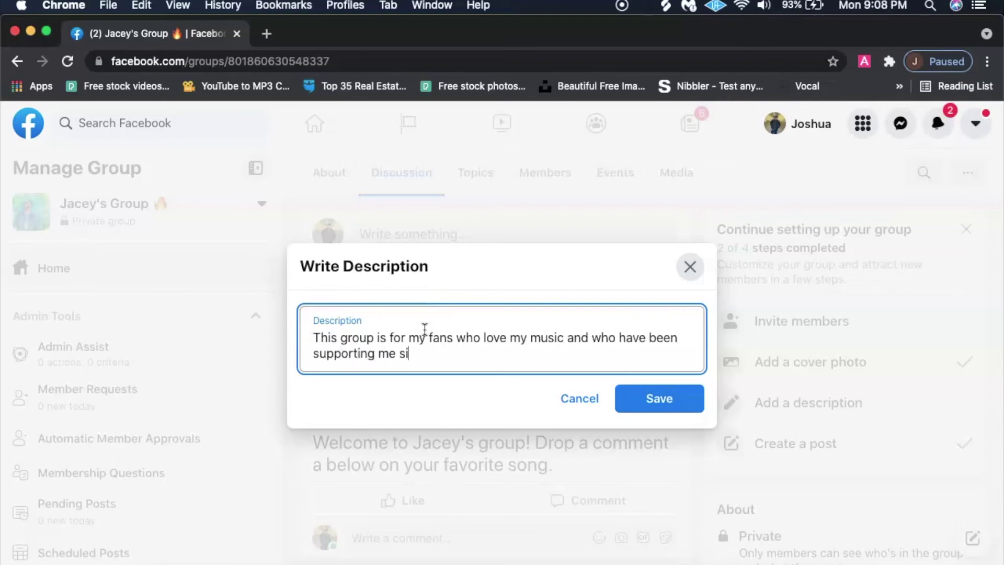
{"action": "type", "text": "nce day one! S"}
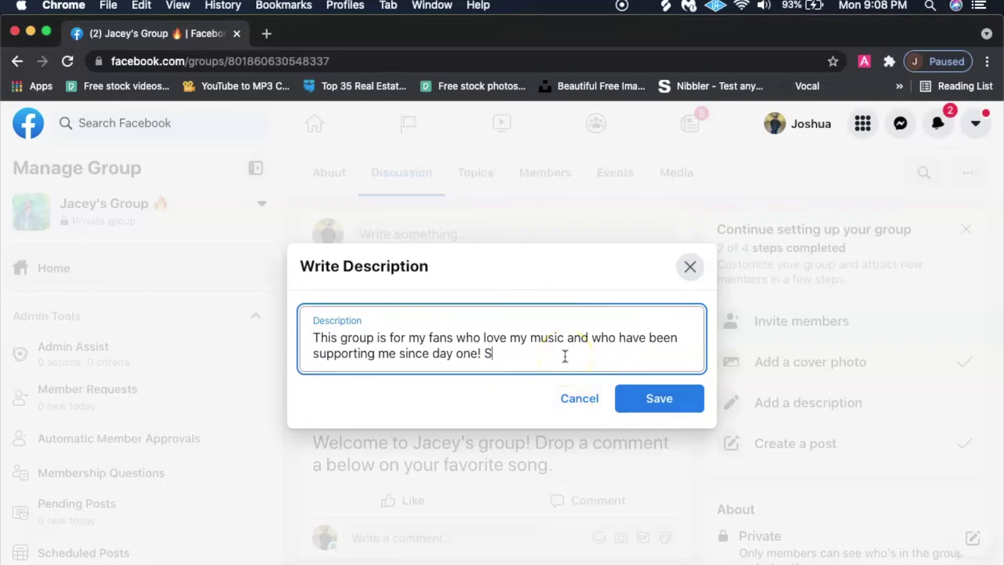
{"action": "type", "text": "tay tuend."}
{"action": "key", "text": "BackSpace"}
{"action": "key", "text": "BackSpace"}
{"action": "key", "text": "BackSpace"}
{"action": "type", "text": "n"}
{"action": "key", "text": "BackSpace"}
{"action": "key", "text": "BackSpace"}
{"action": "type", "text": "ned for my"}
{"action": "key", "text": "BackSpace"}
{"action": "key", "text": "BackSpace"}
{"action": "key", "text": "BackSpace"}
{"action": "type", "text": "more "}
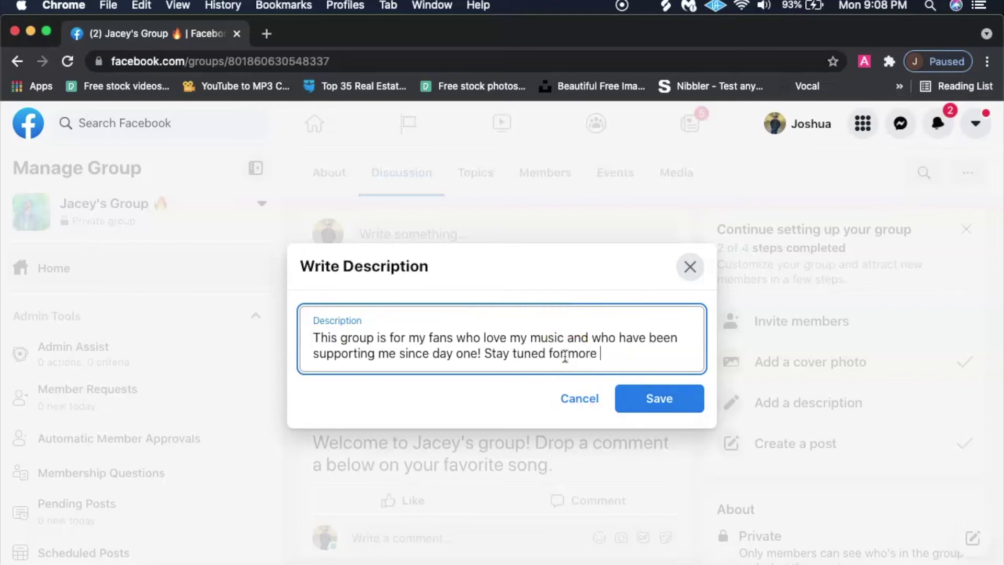
{"action": "type", "text": "exclusives and merch!"}
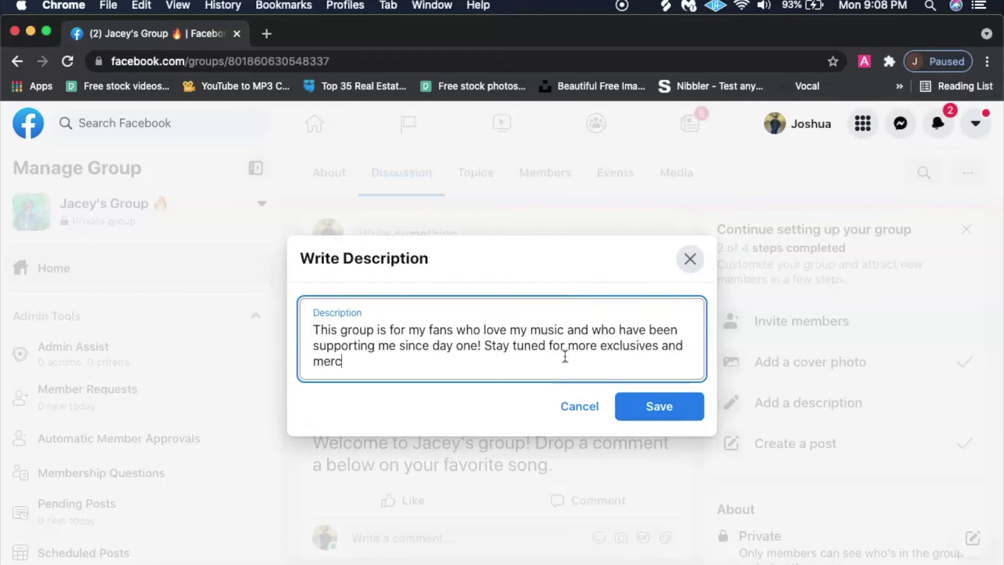
{"action": "left_click", "coordinate": [657, 407]}
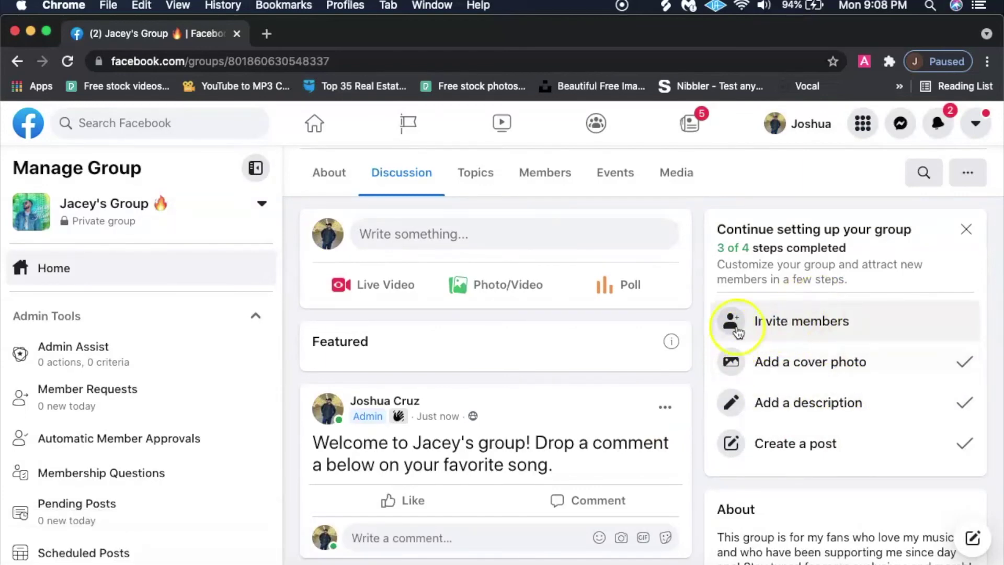
{"action": "scroll", "coordinate": [694, 369], "scroll_direction": "up", "scroll_amount": 10}
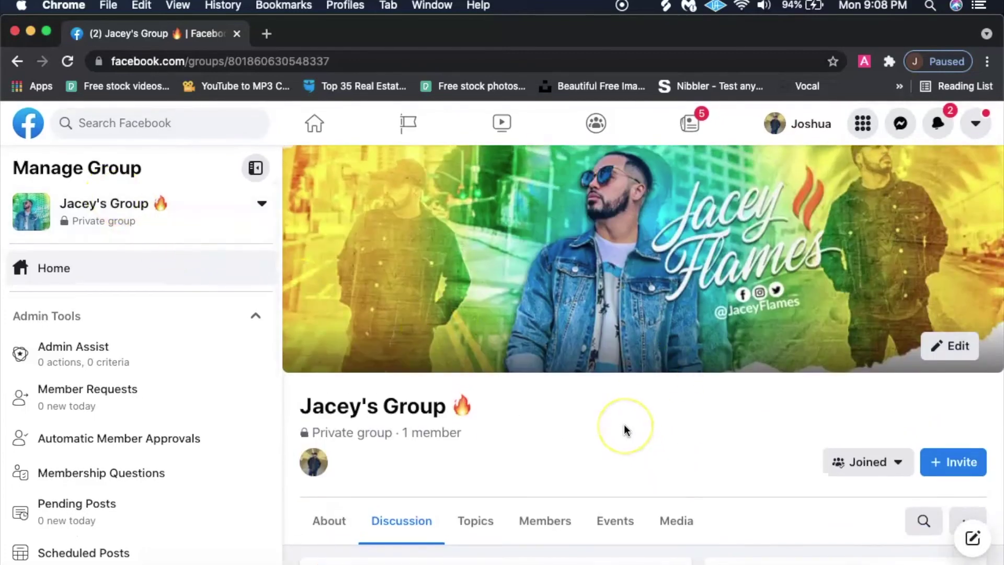
{"action": "scroll", "coordinate": [624, 424], "scroll_direction": "up", "scroll_amount": 3}
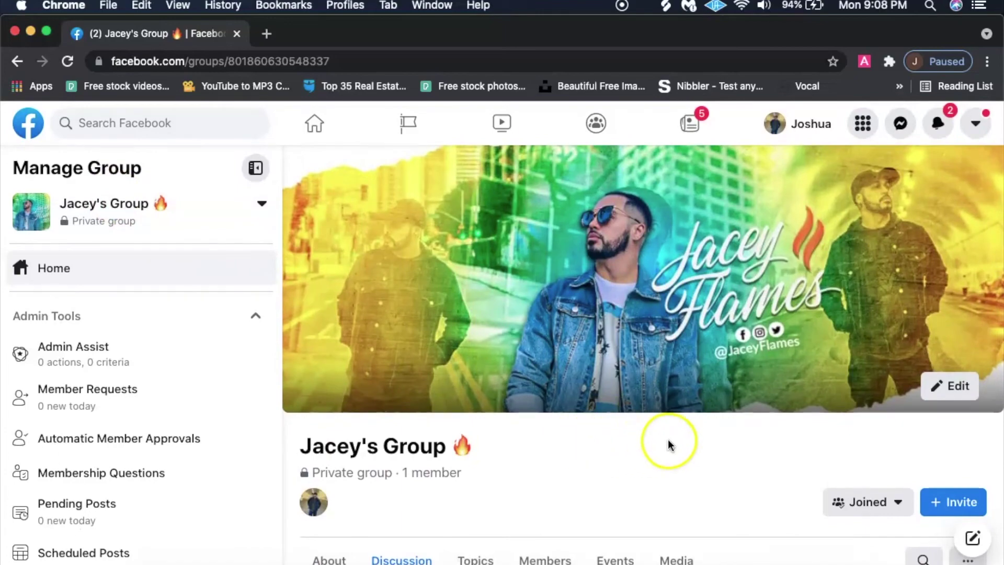
{"action": "scroll", "coordinate": [670, 445], "scroll_direction": "down", "scroll_amount": 6}
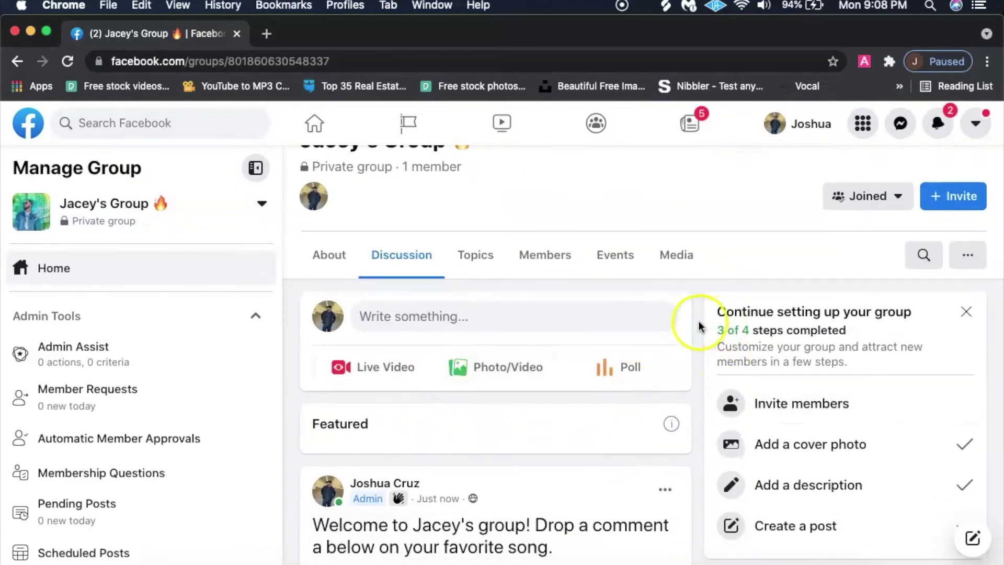
{"action": "scroll", "coordinate": [700, 325], "scroll_direction": "up", "scroll_amount": 6}
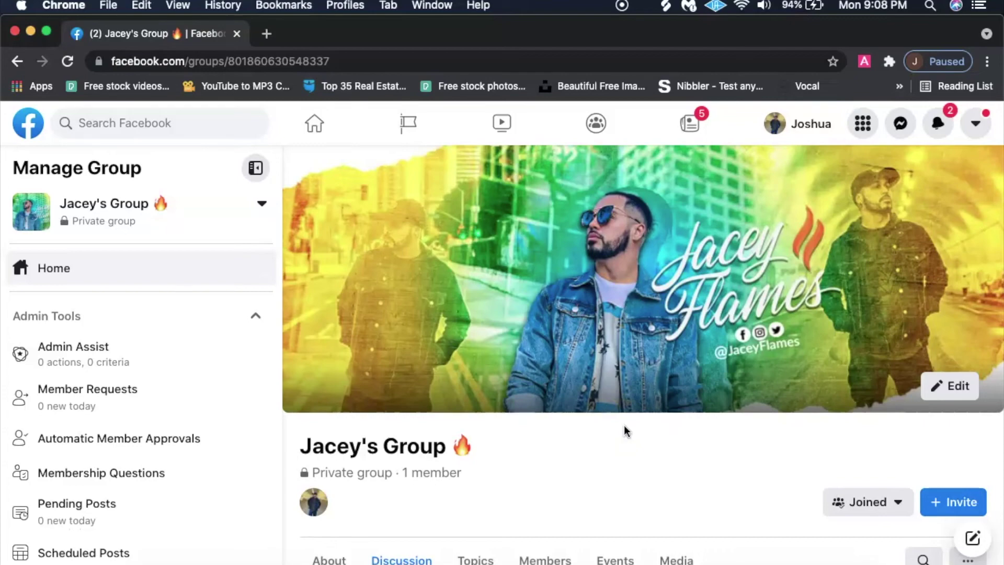
{"action": "scroll", "coordinate": [624, 429], "scroll_direction": "down", "scroll_amount": 4}
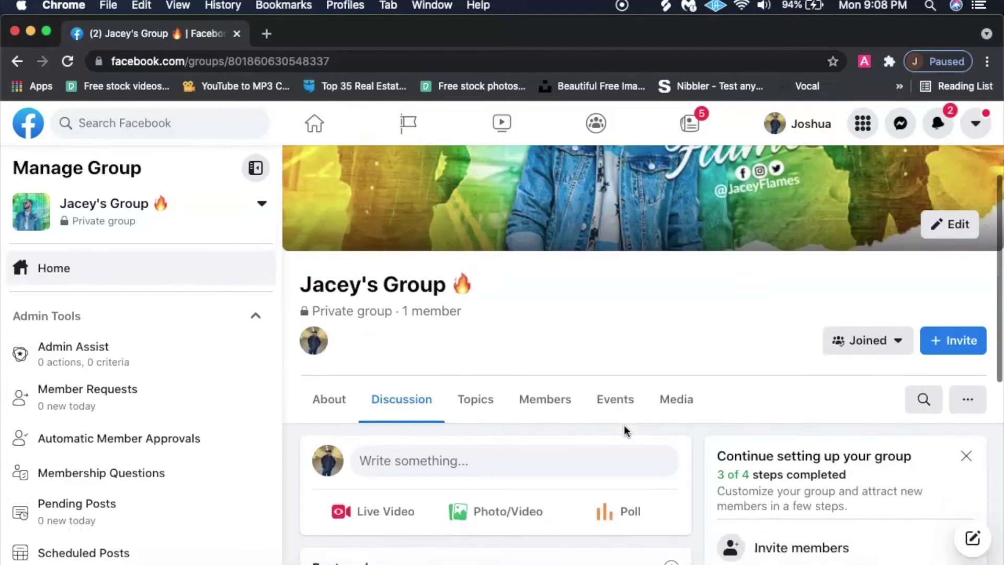
{"action": "scroll", "coordinate": [557, 471], "scroll_direction": "down", "scroll_amount": 4}
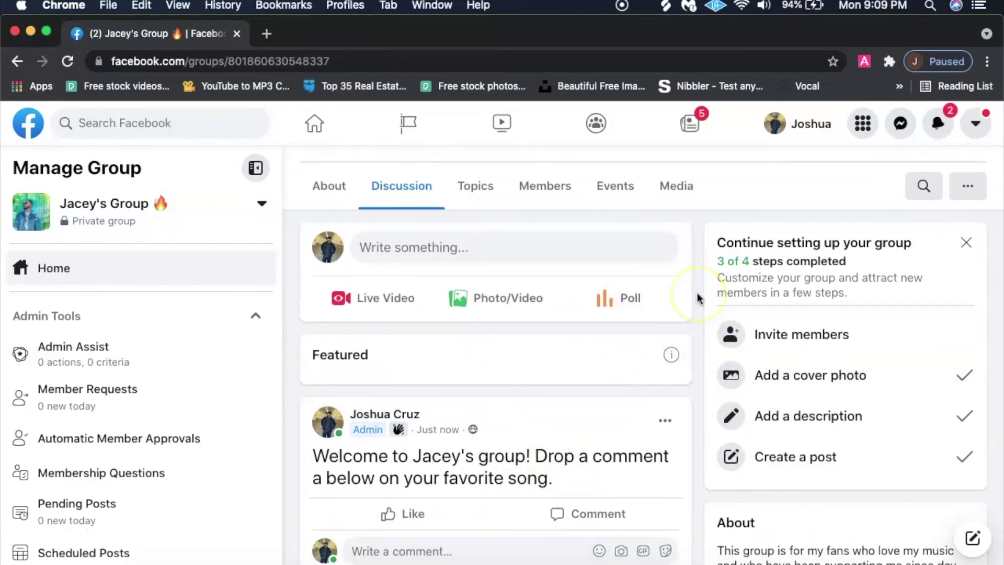
{"action": "scroll", "coordinate": [698, 297], "scroll_direction": "down", "scroll_amount": 1}
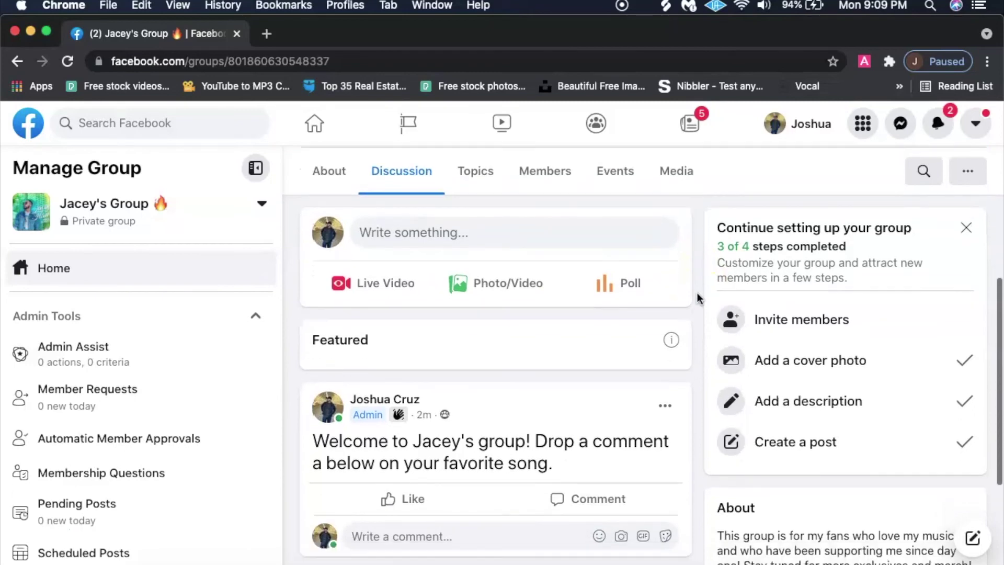
{"action": "left_click", "coordinate": [697, 236]}
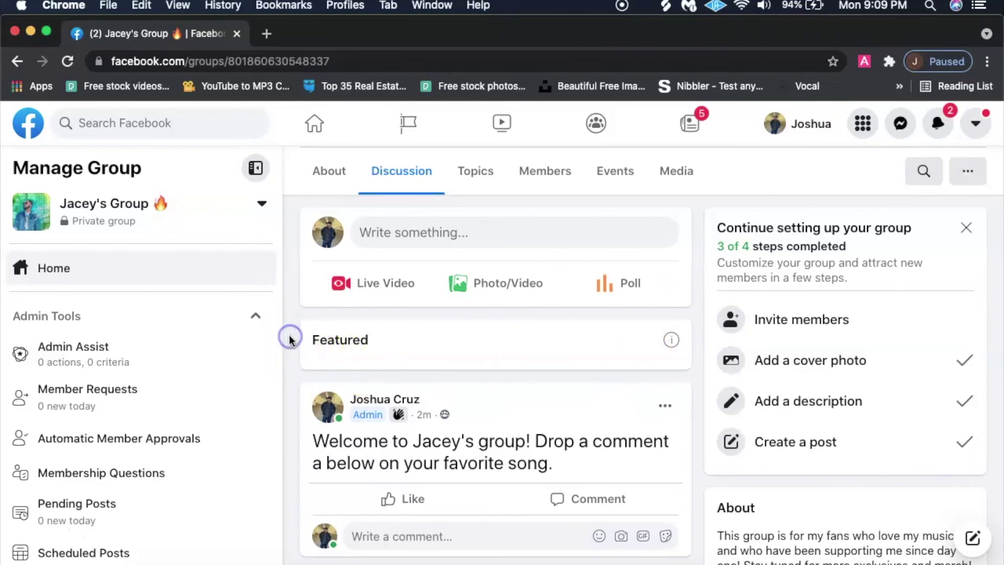
{"action": "scroll", "coordinate": [290, 340], "scroll_direction": "up", "scroll_amount": 6}
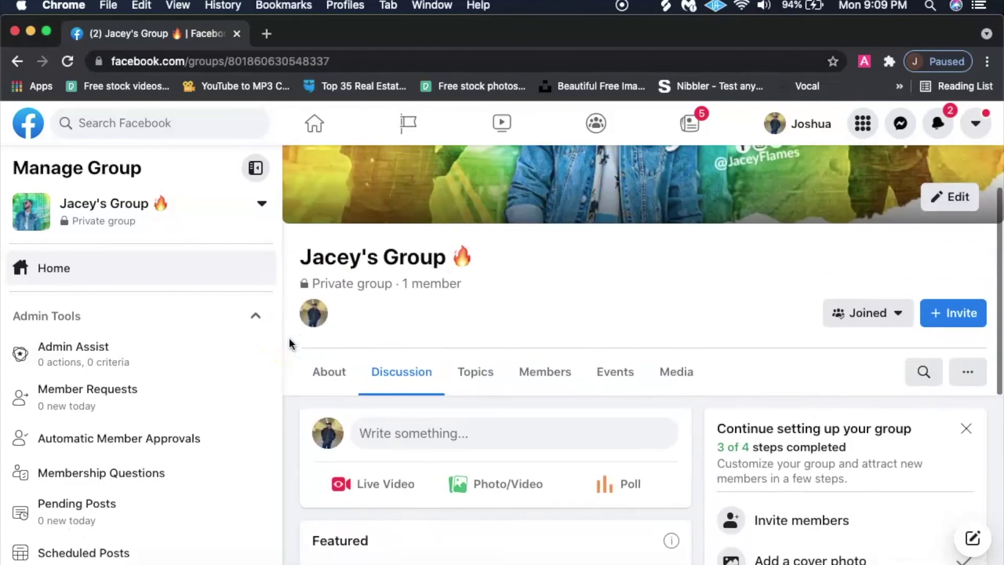
{"action": "scroll", "coordinate": [291, 343], "scroll_direction": "up", "scroll_amount": 2}
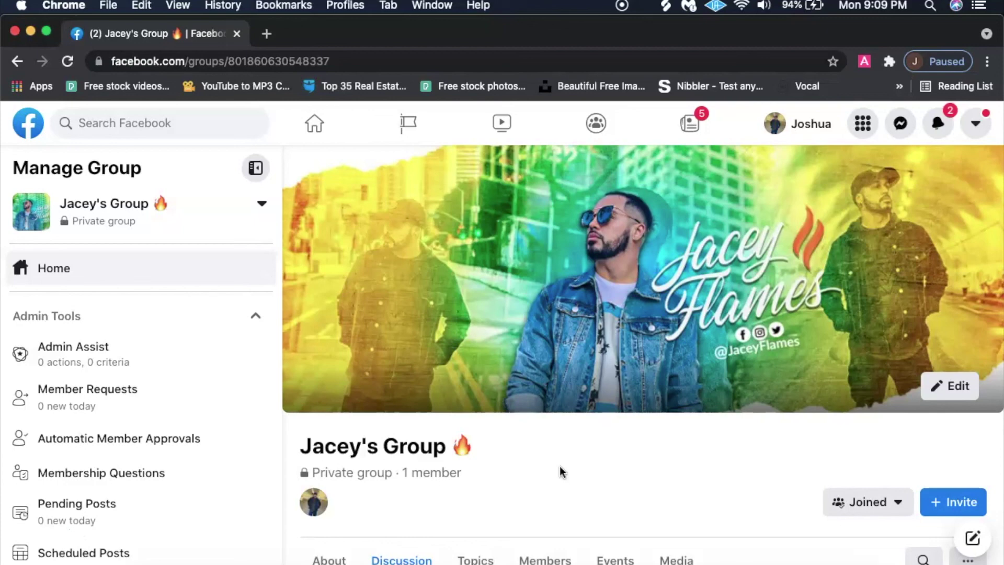
{"action": "left_click", "coordinate": [594, 469]}
{"action": "left_click", "coordinate": [24, 519]}
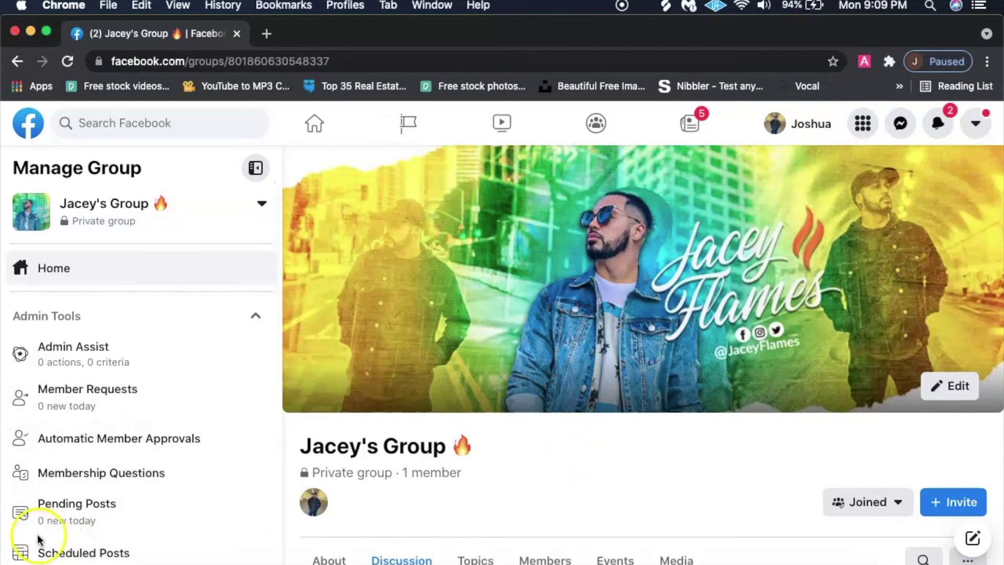